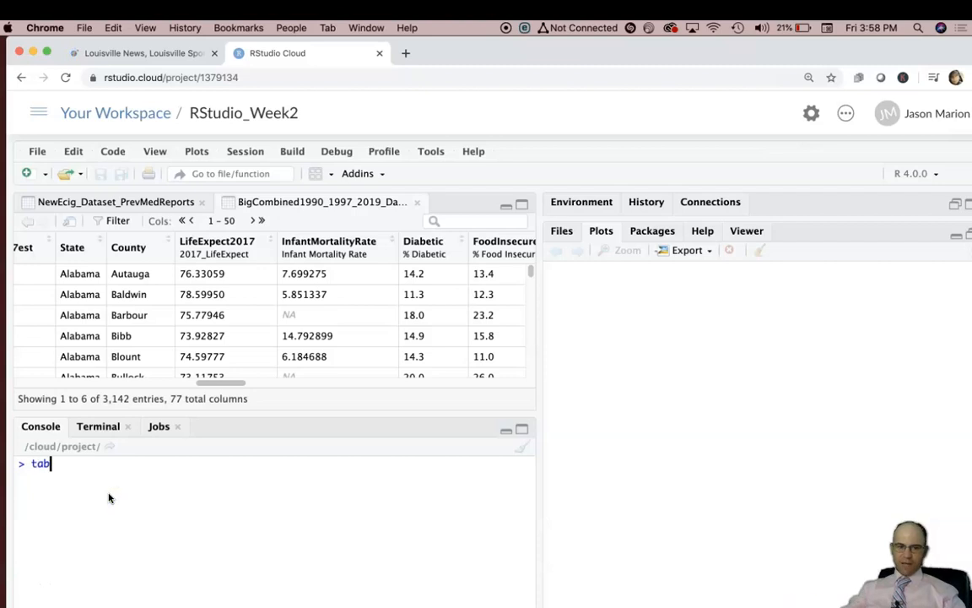
- Count the observations in each income4 category by running tabulate(income4) in the console
left_click(108, 498)
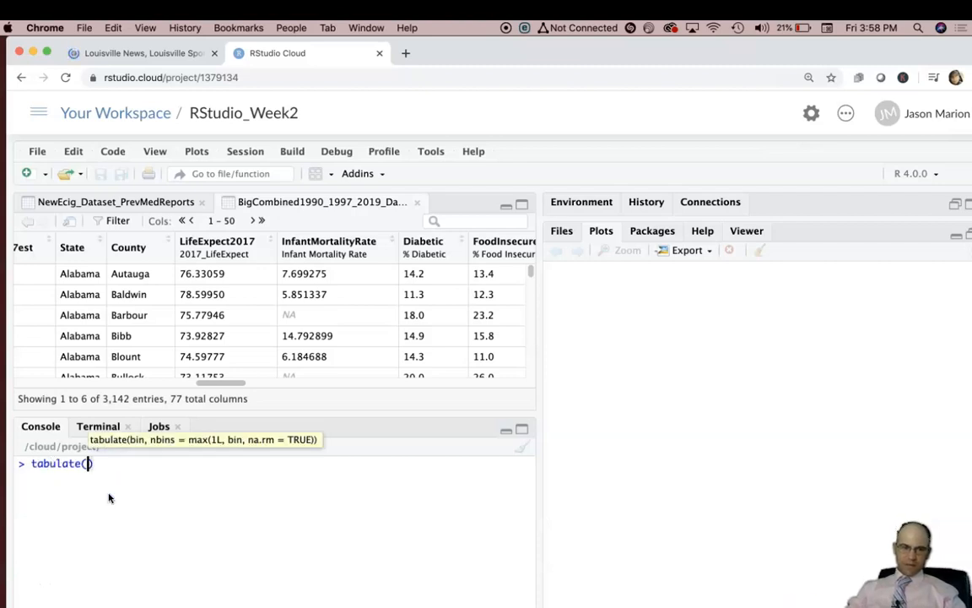
type("income")
type("4")
key("Return")
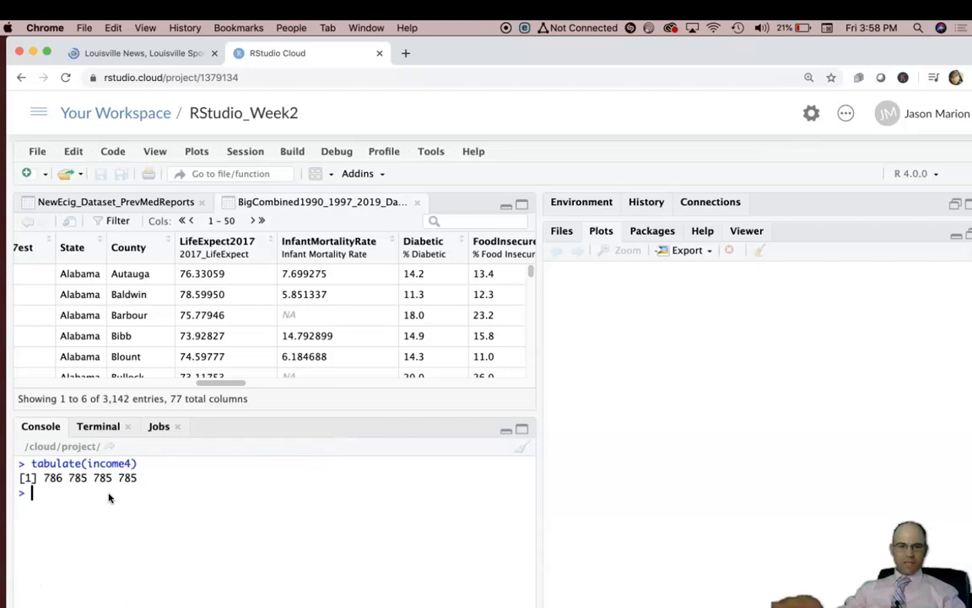
- Draw box plots of income4 and LifeExpect2017 as two separate variables by running boxplot(income4,LifeExpect2017)
left_click(51, 477)
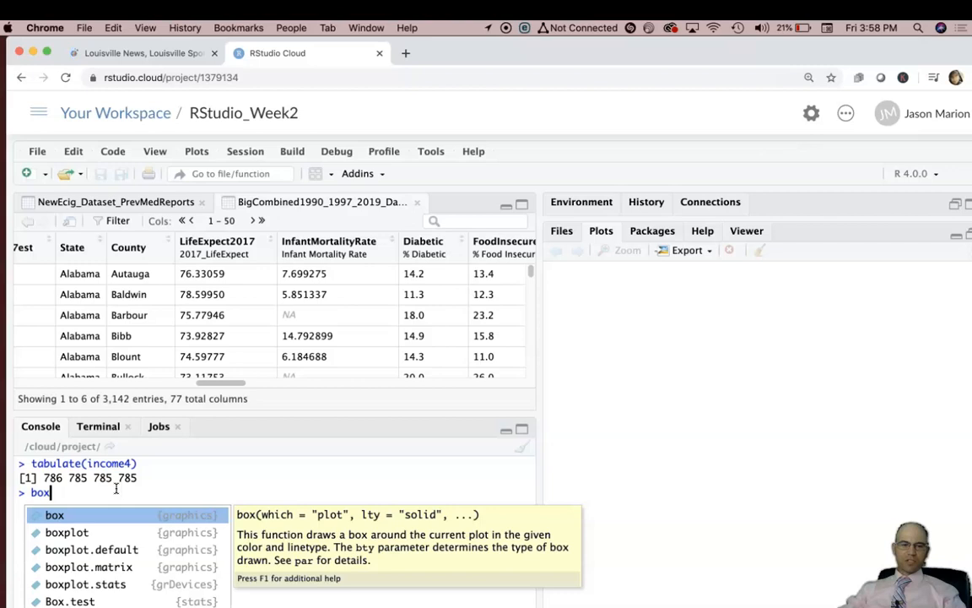
key("Down")
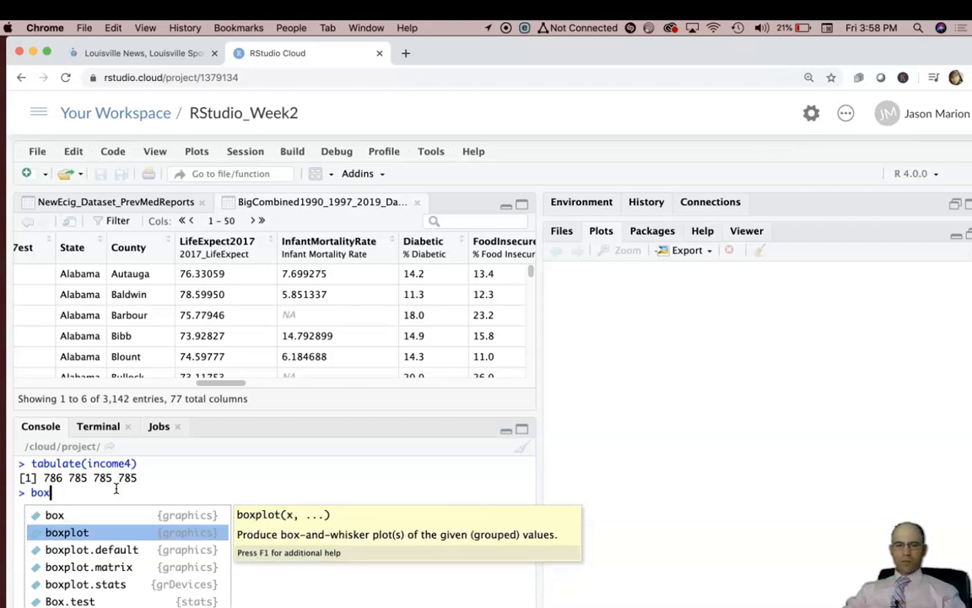
key("Return")
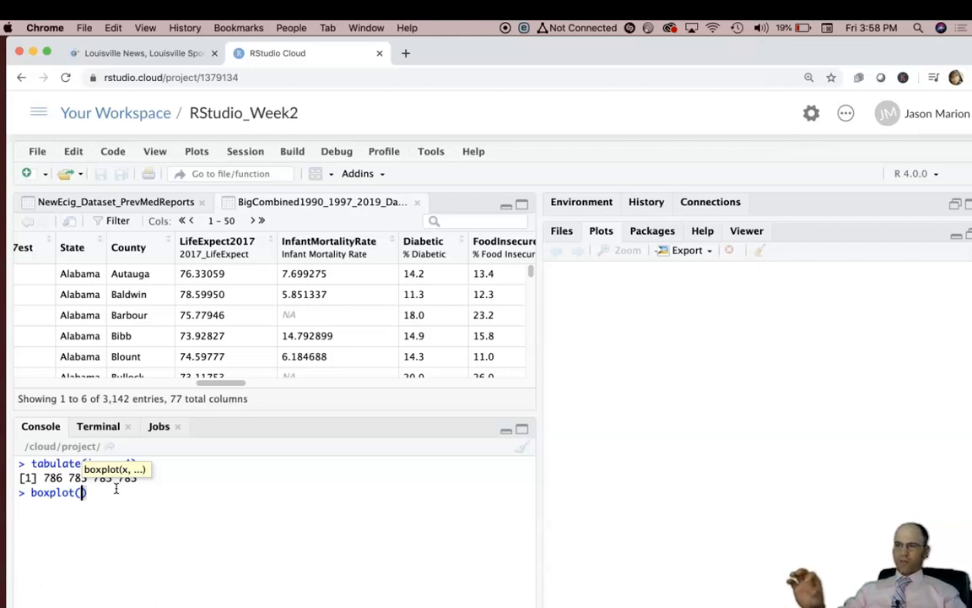
type("~")
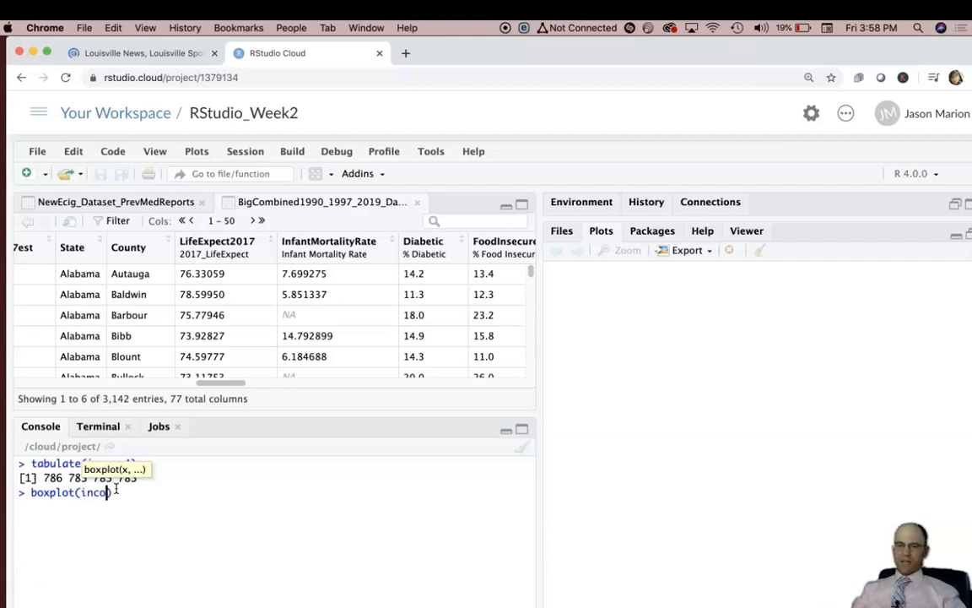
key("Tab")
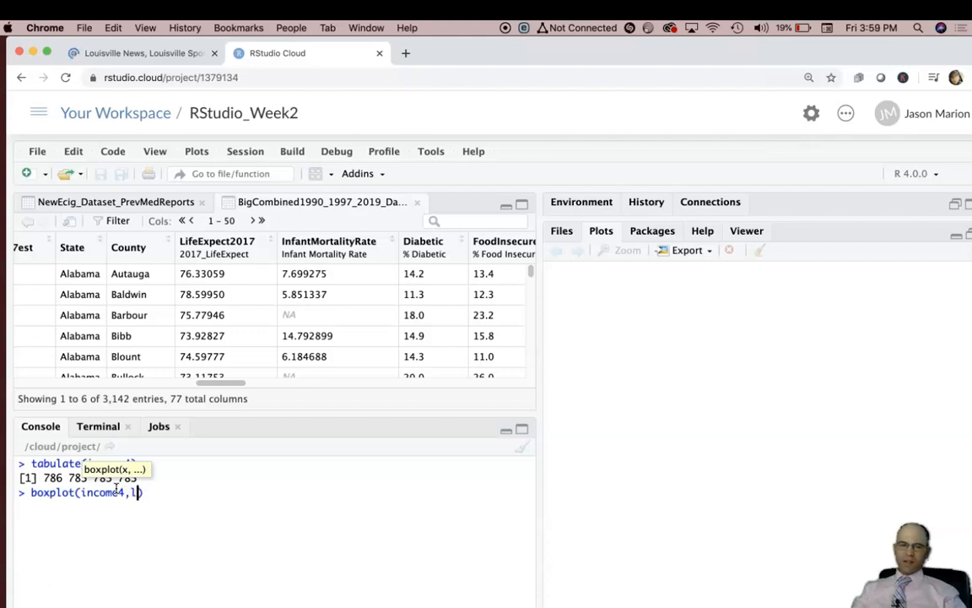
key("Down")
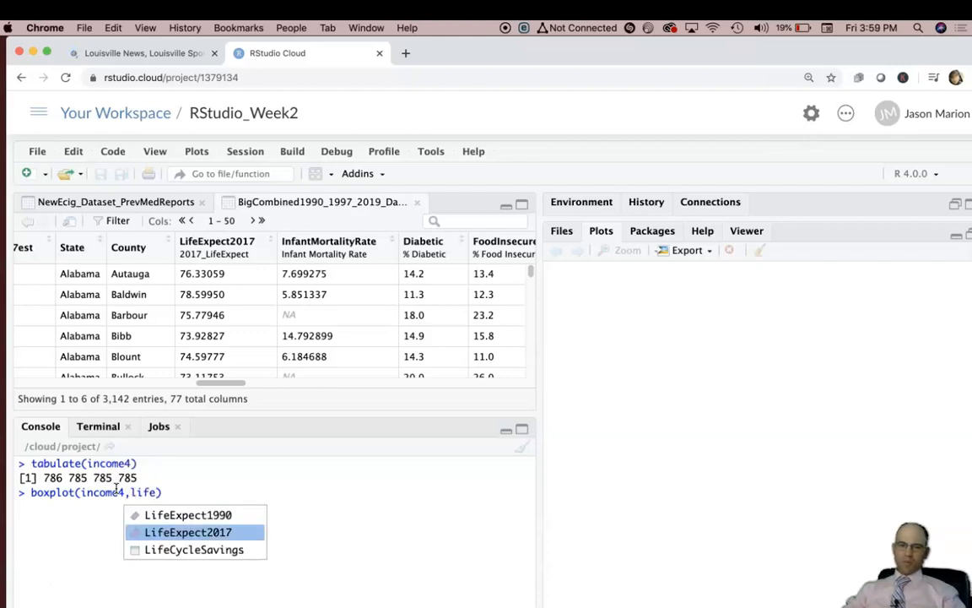
key("Tab")
type(")")
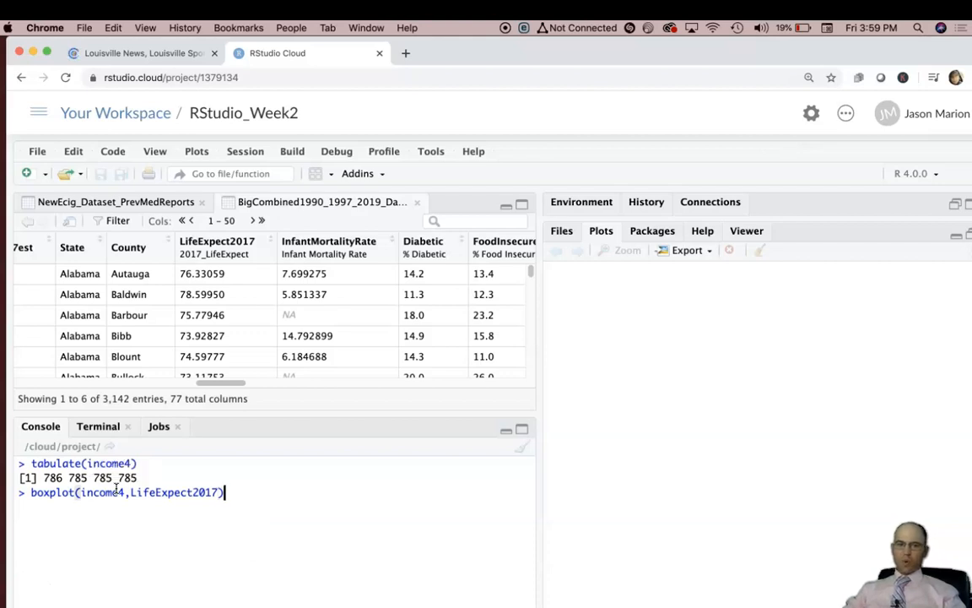
key("Return")
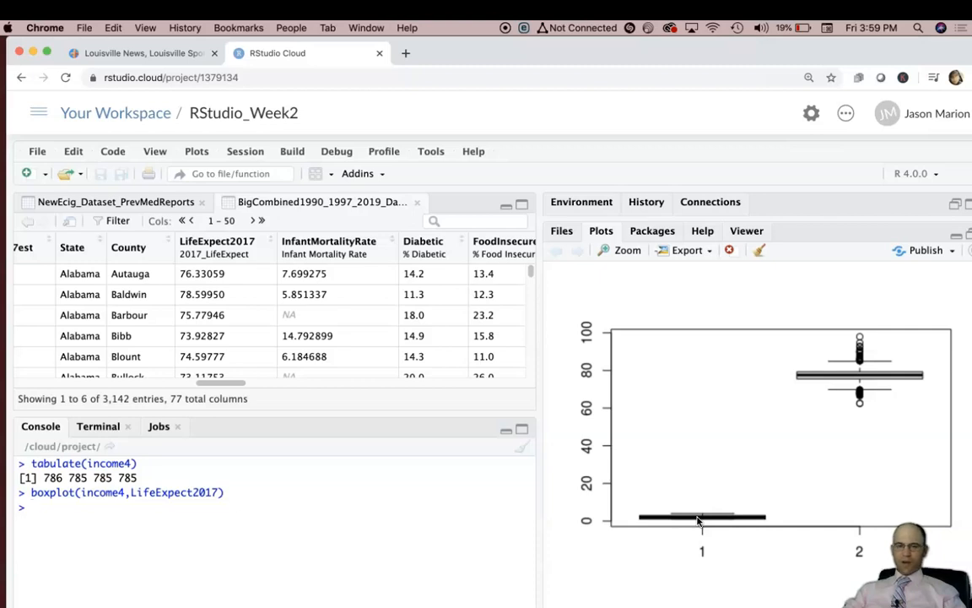
- Reuse the box plot command without LifeExpect2017, running boxplot(income4) to plot income4 alone
left_click(99, 502)
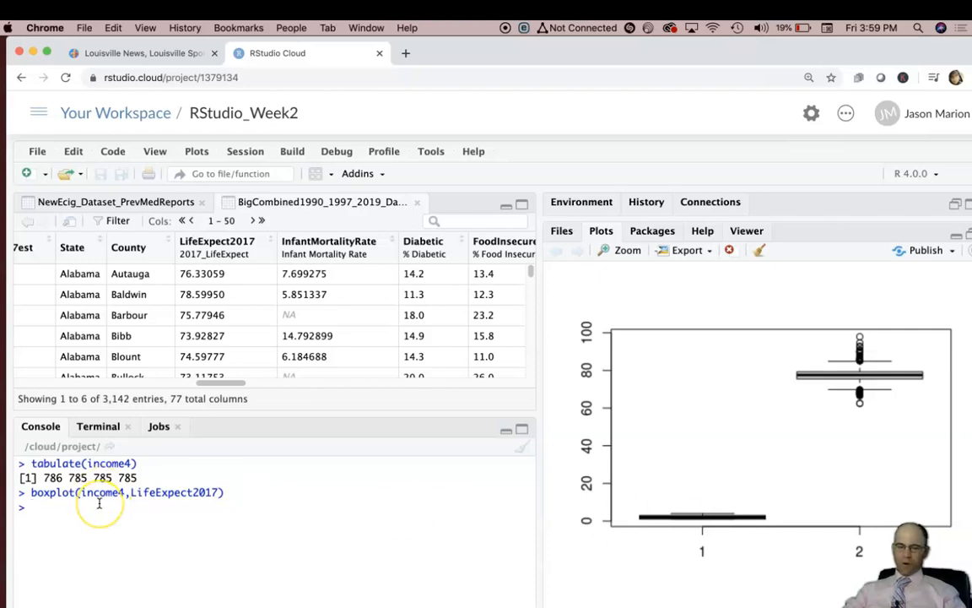
key("Up")
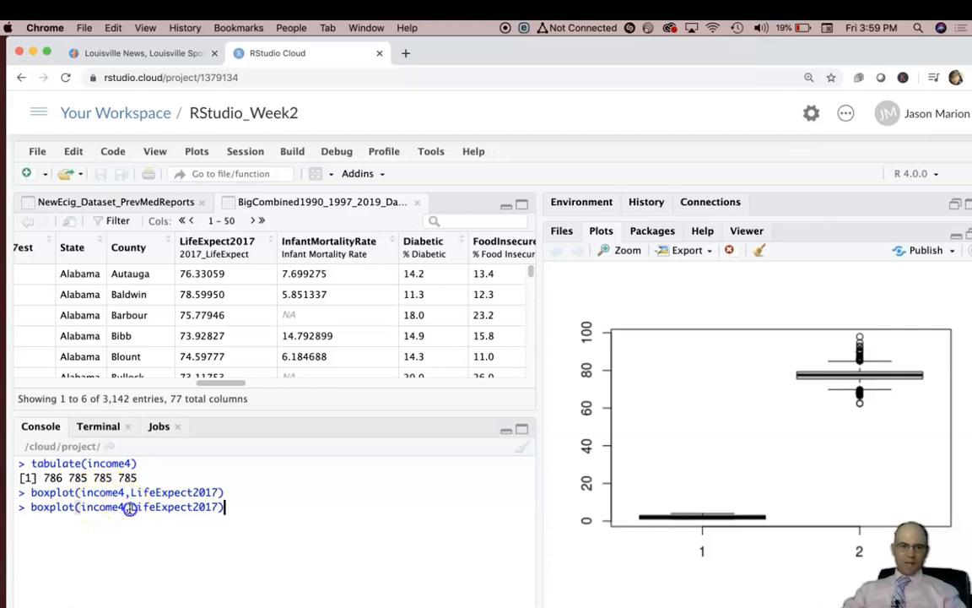
left_click_drag(126, 506, 241, 523)
key("BackSpace")
type(")")
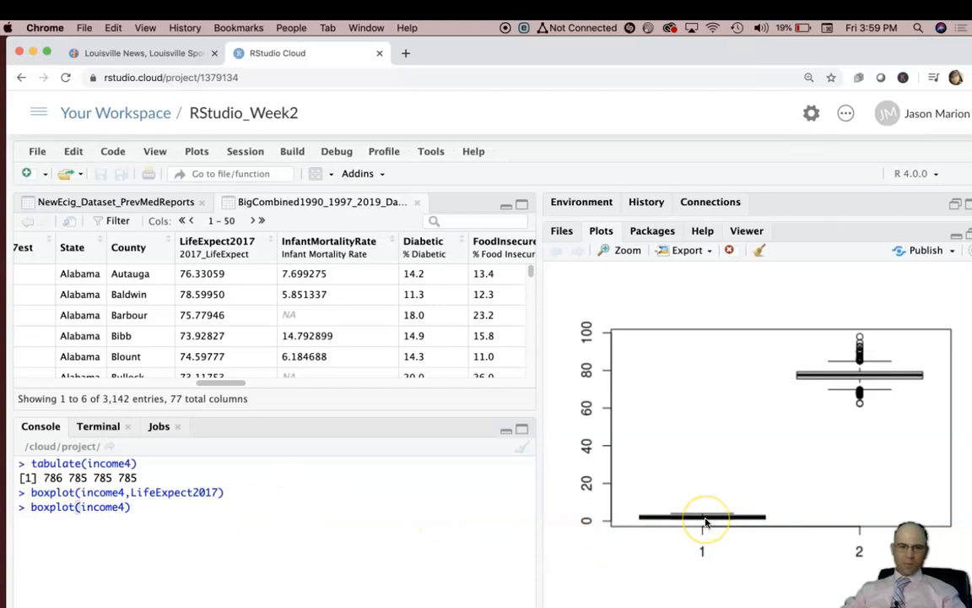
key("Return")
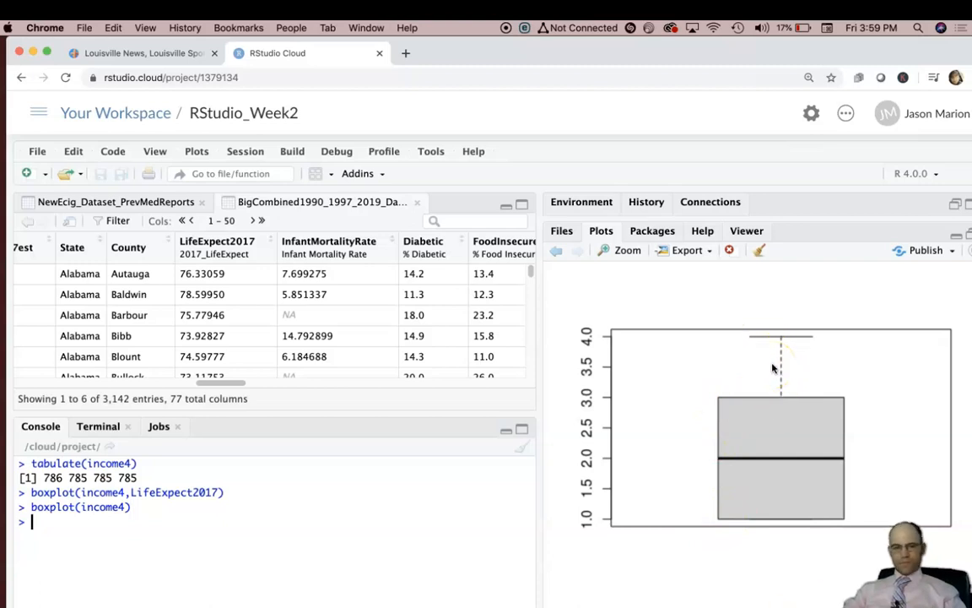
- Replace income4 in the recalled command and run boxplot(LifeExpect2017) to plot life expectancy alone
key("Up")
key("shift+Left")
key("shift+Left")
key("shift+Left")
key("shift+Left")
key("shift+Left")
key("shift+Left")
key("shift+Left")
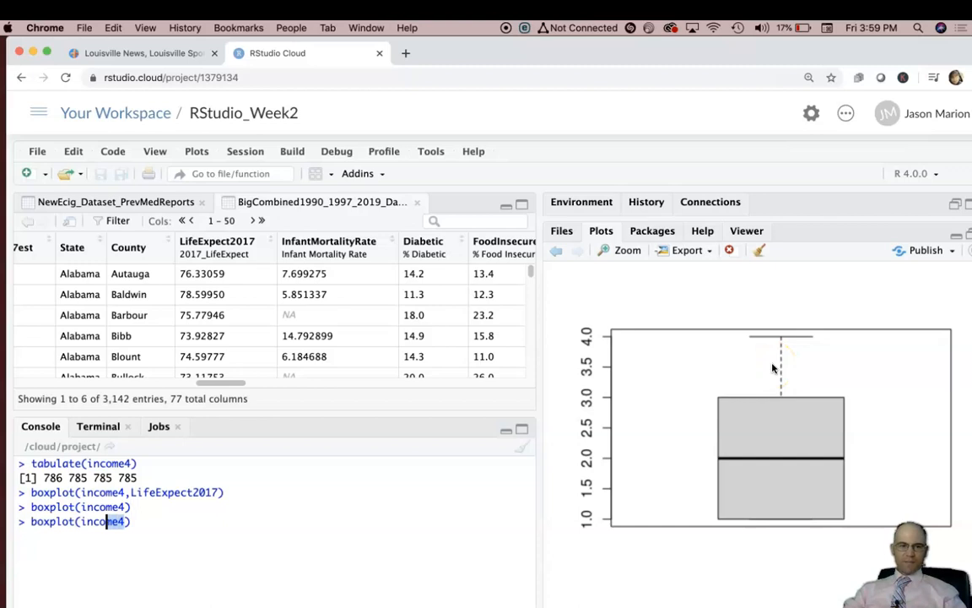
key("BackSpace")
type("Life")
key("Down")
key("Down")
key("Return")
key("Return")
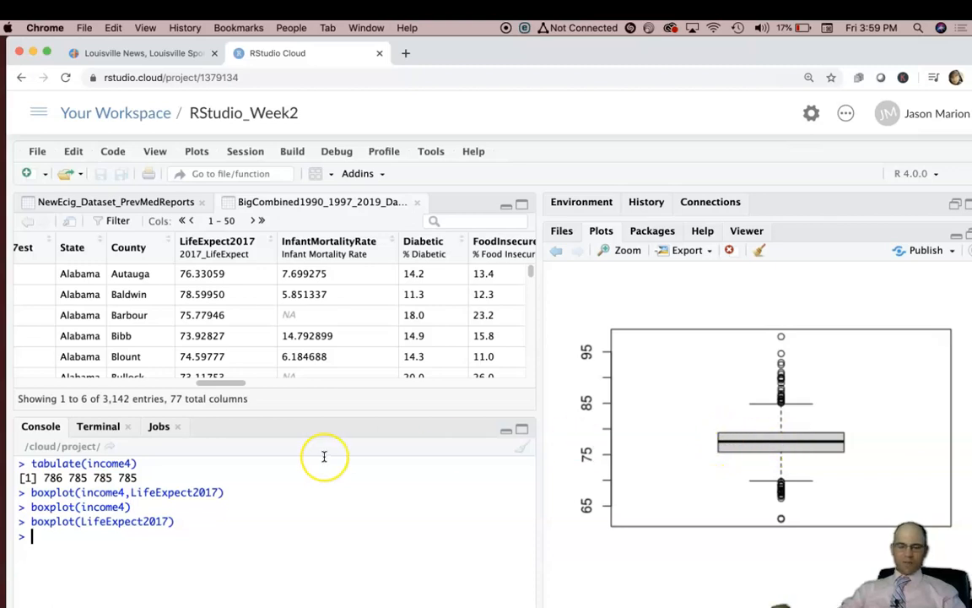
- Rerun the earlier boxplot(income4,LifeExpect2017) command from the console history
key("Up")
key("Up")
key("Up")
key("Return")
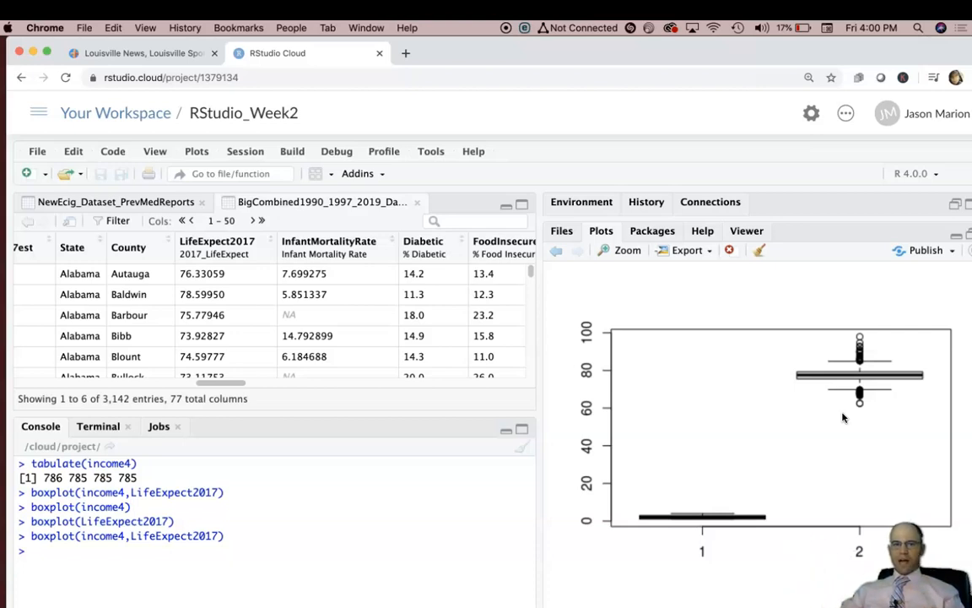
- Rewrite the recalled command as boxplot(LifeExpect2017~income4) and run it to plot life expectancy by income group
key("Up")
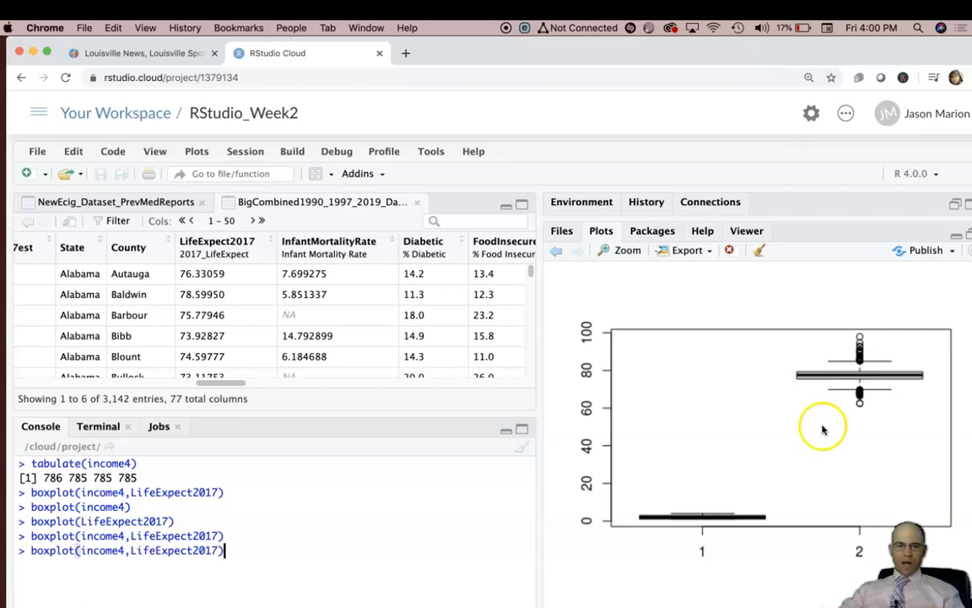
left_click_drag(127, 551, 81, 550)
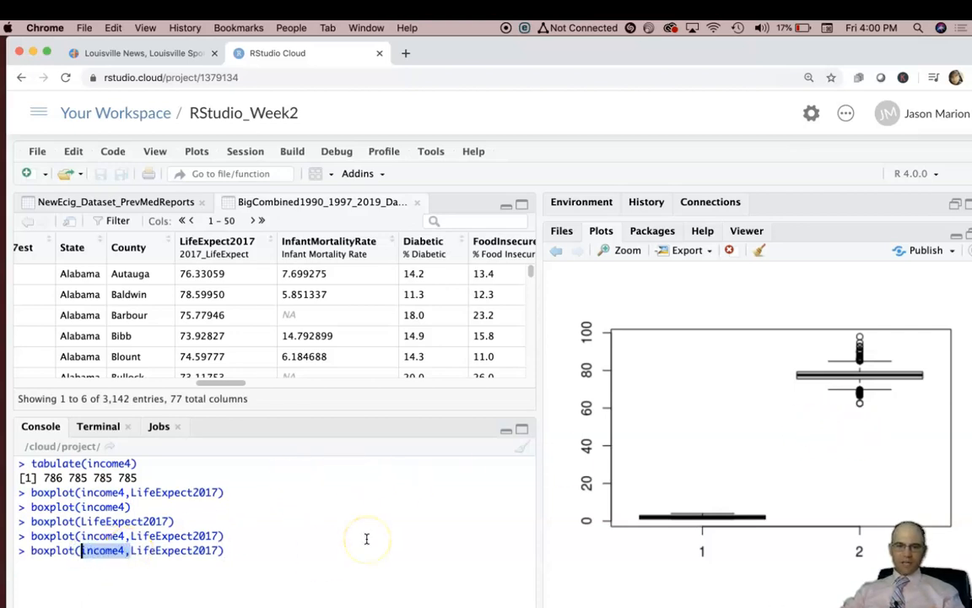
key("BackSpace")
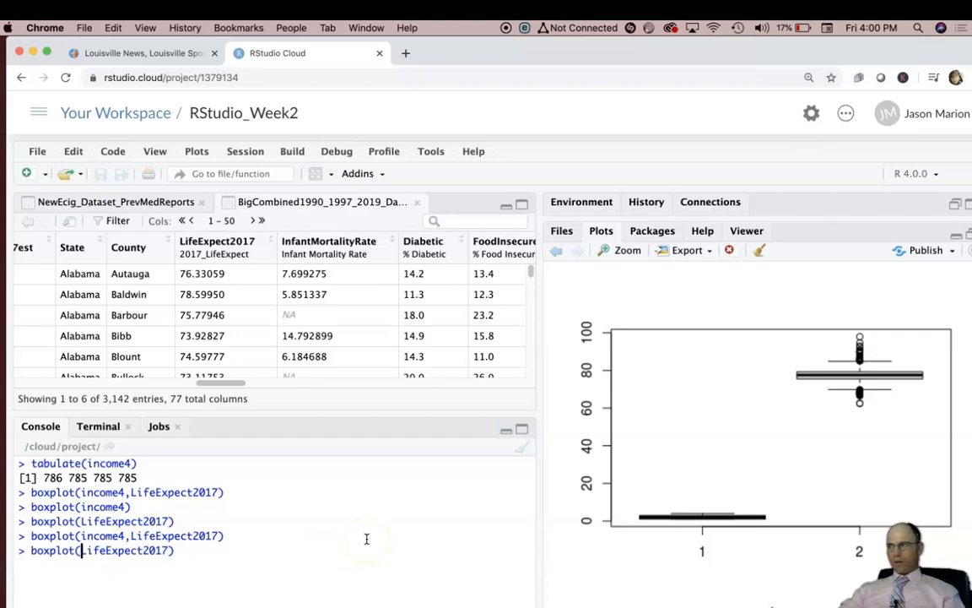
left_click(166, 550)
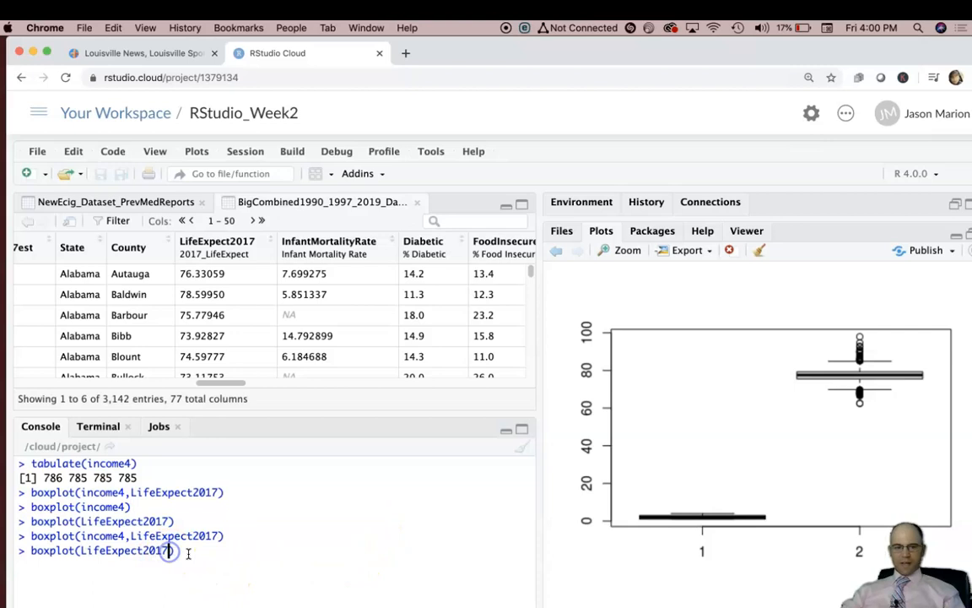
type("~income4")
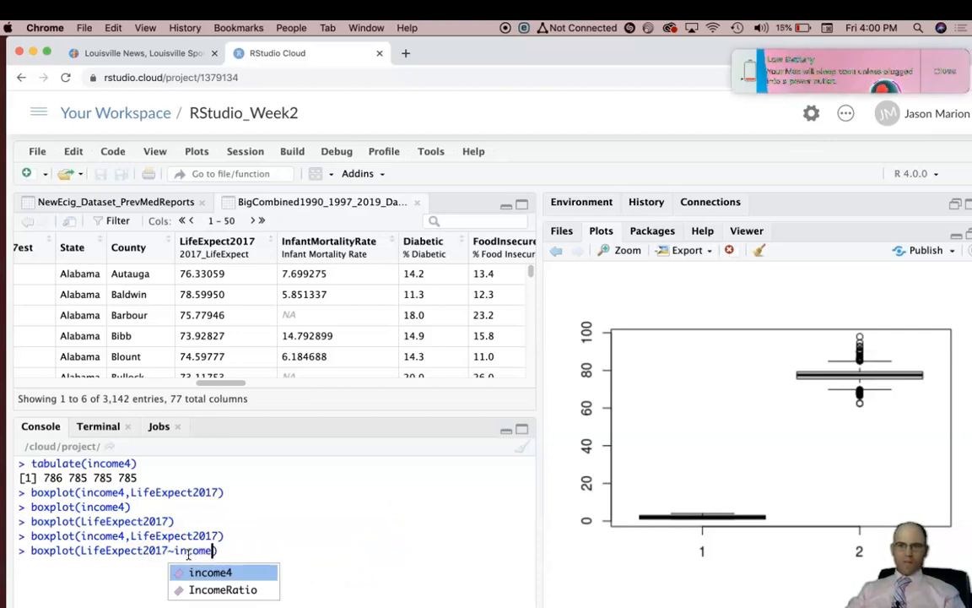
key("BackSpace")
type("4")
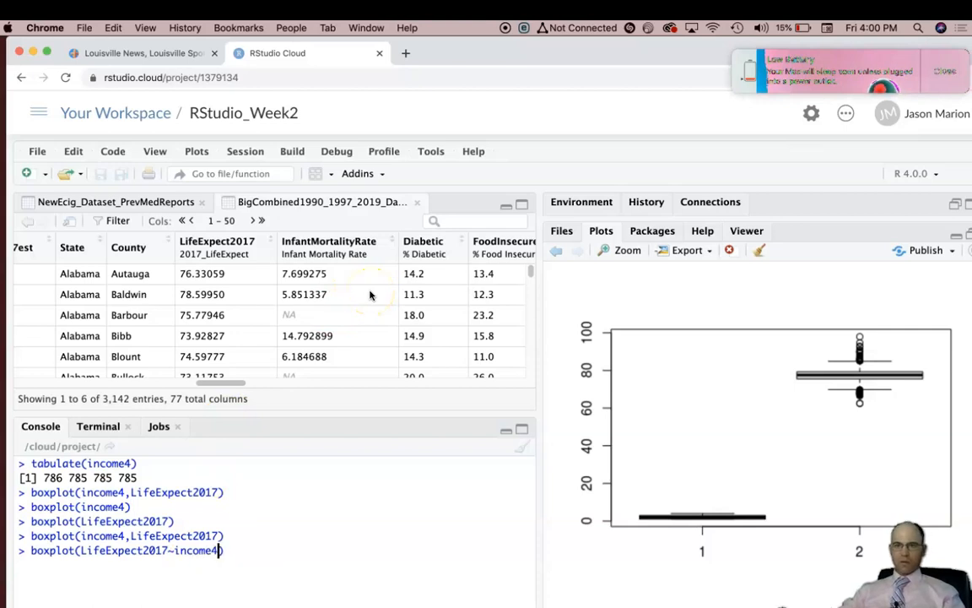
left_click(946, 74)
left_click(285, 533)
type(")")
key("Return")
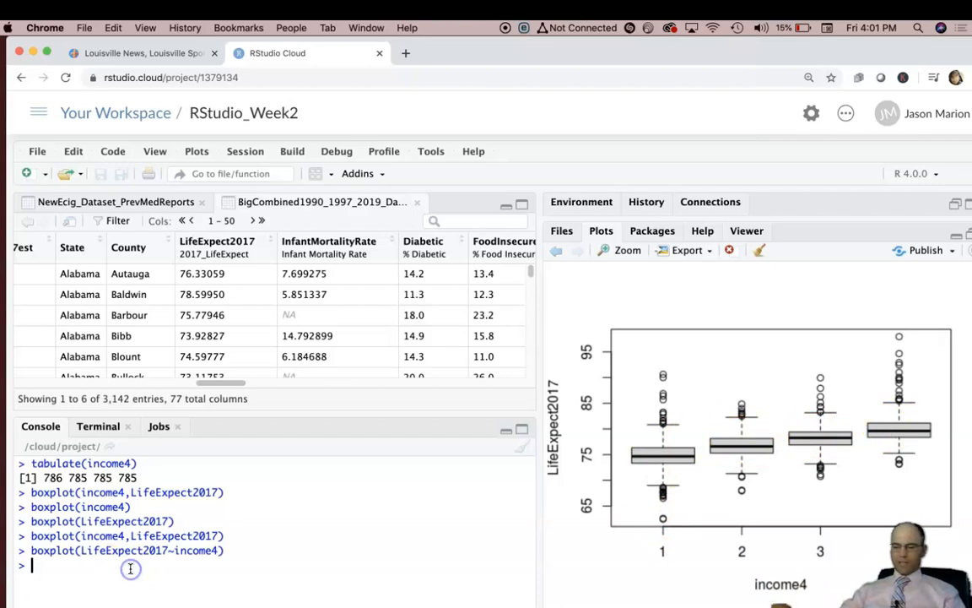
- Replace LifeExpect2017 with Diabetic in the recalled command and run boxplot(Diabetic~income4)
key("Up")
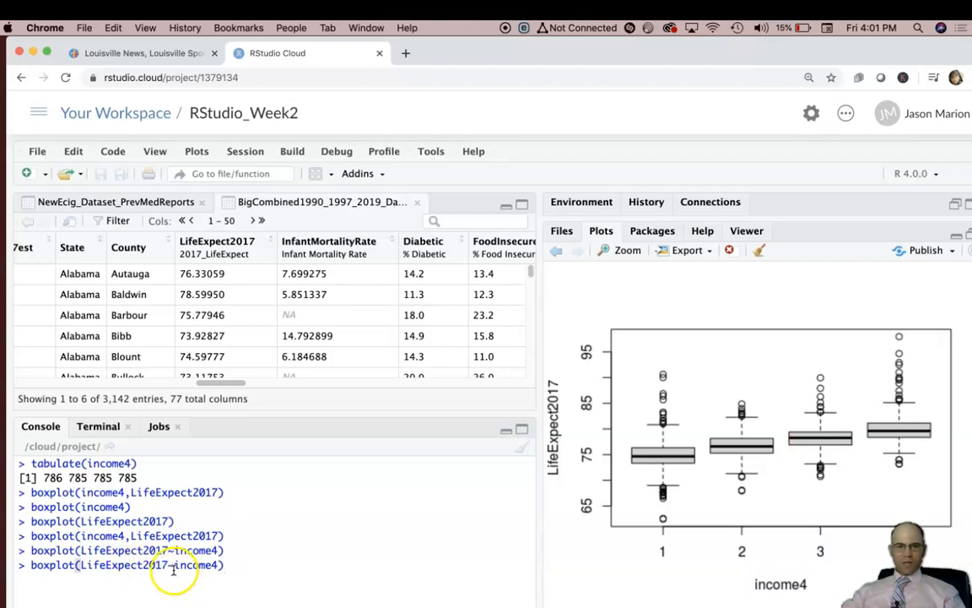
left_click_drag(168, 567, 82, 571)
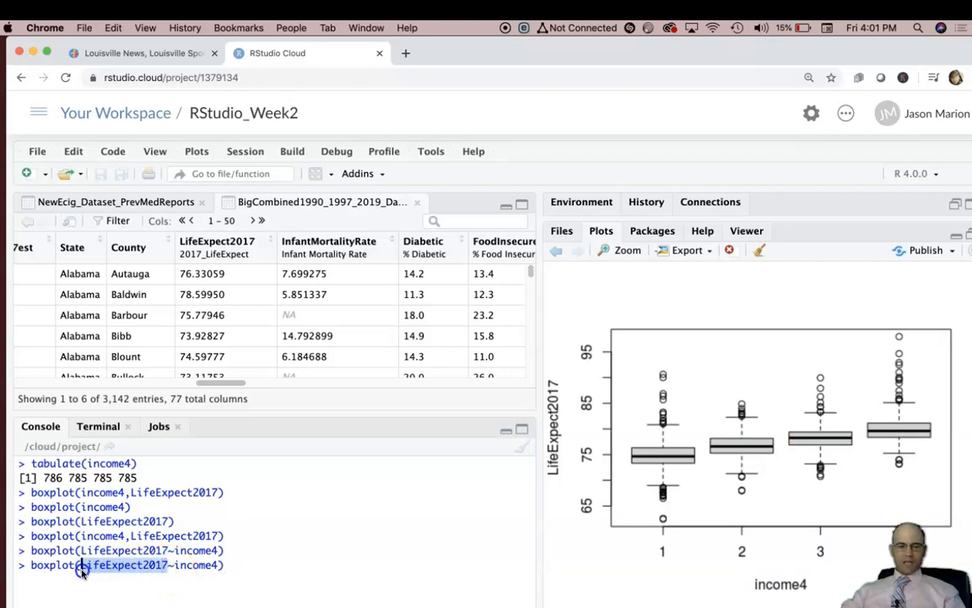
mouse_move(216, 382)
left_mouse_down()
mouse_move(257, 381)
mouse_move(233, 384)
left_mouse_up()
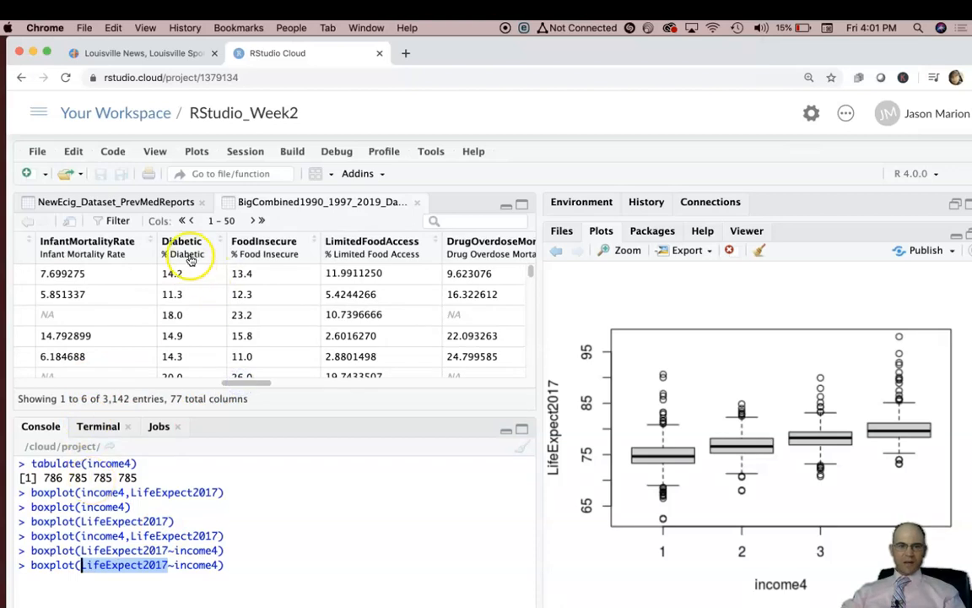
type("Diabetic")
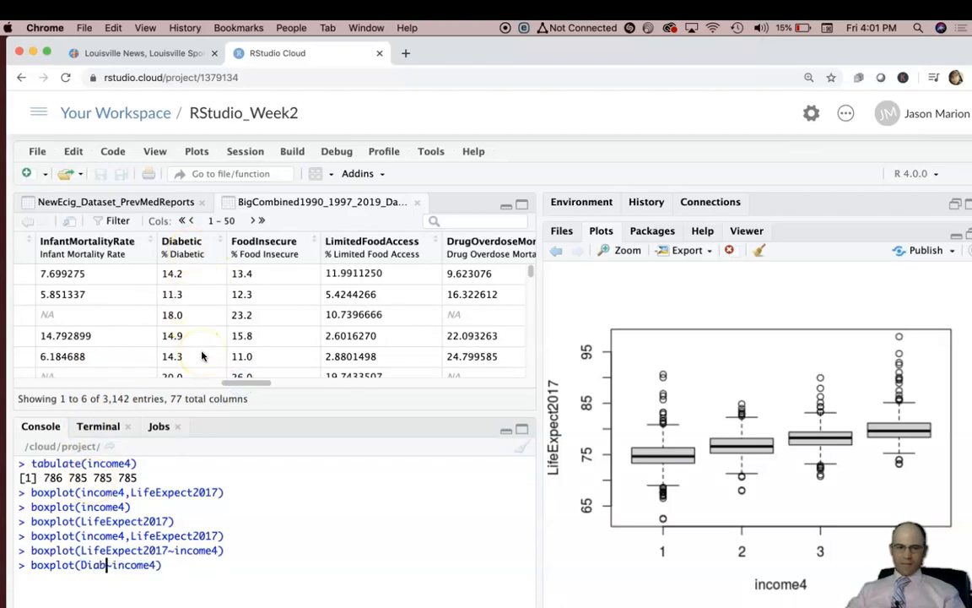
key("Down")
key("Up")
left_click_drag(166, 575, 82, 570)
type("B")
key("BackSpace")
type("Diabetic")
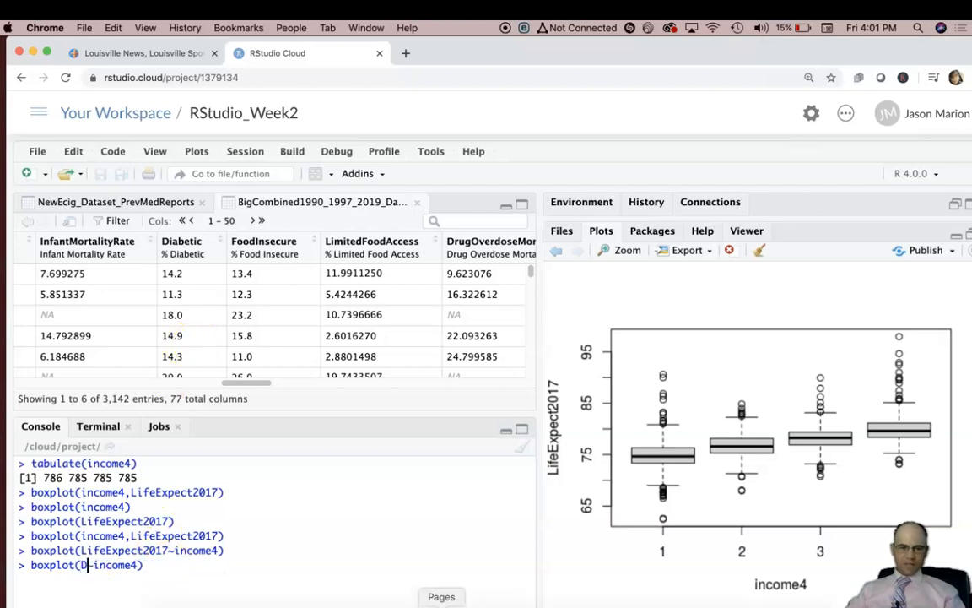
key("Return")
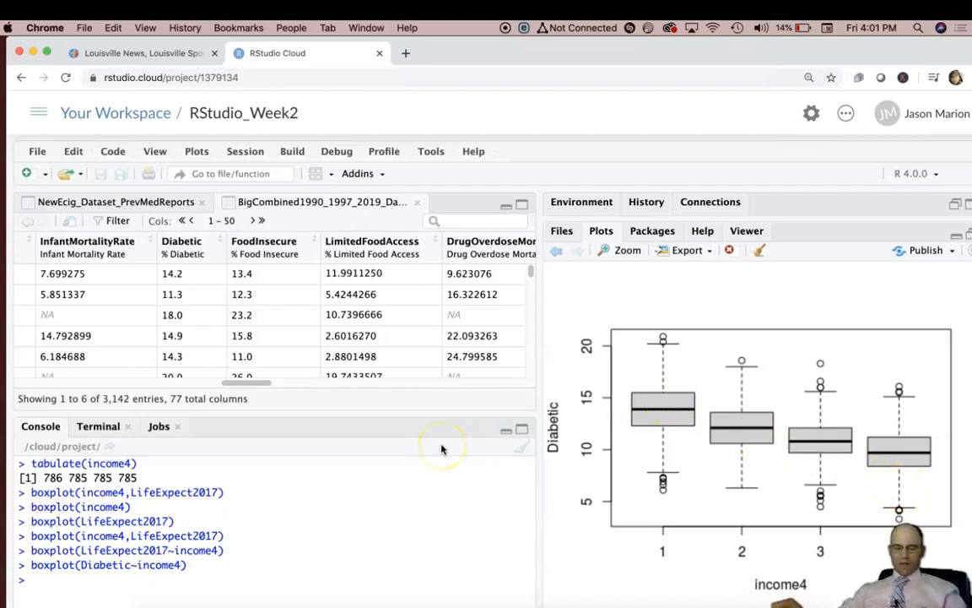
type("bo")
key("BackSpace")
key("BackSpace")
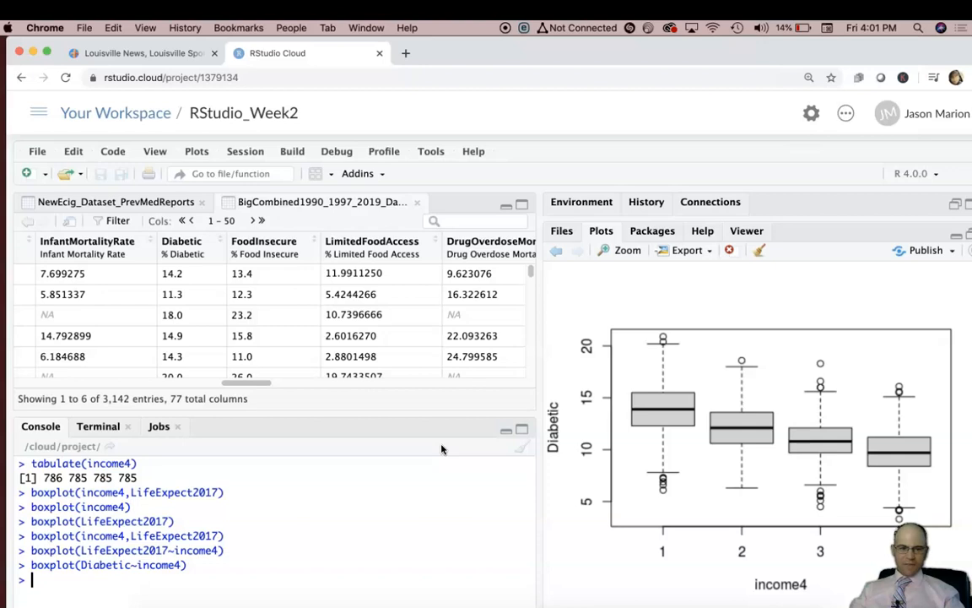
- Try to draw a scatter plot of the diabetes and household income variables by running plot(diabetic,HouseholdIncome)
type("plot(diabetic")
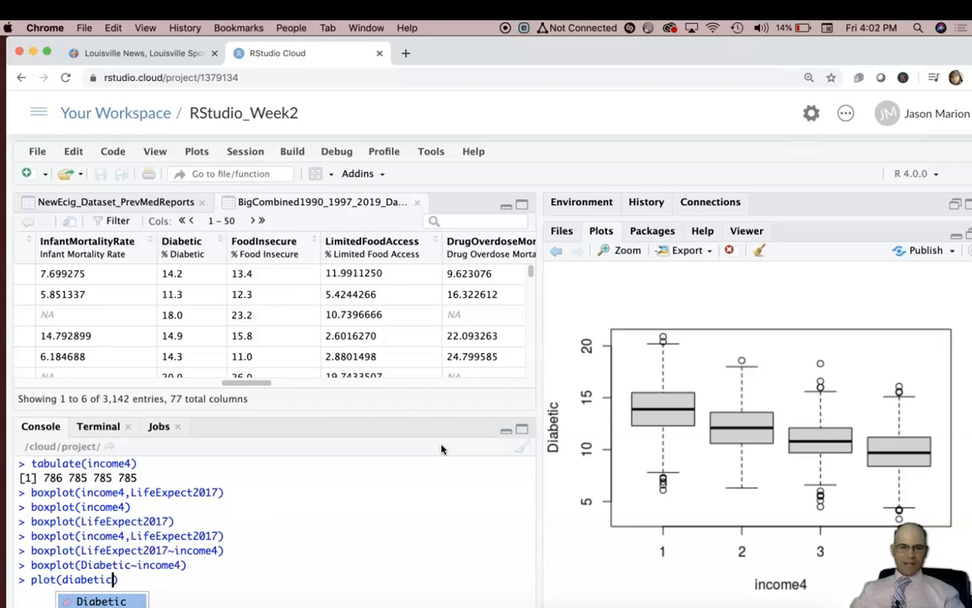
type(",")
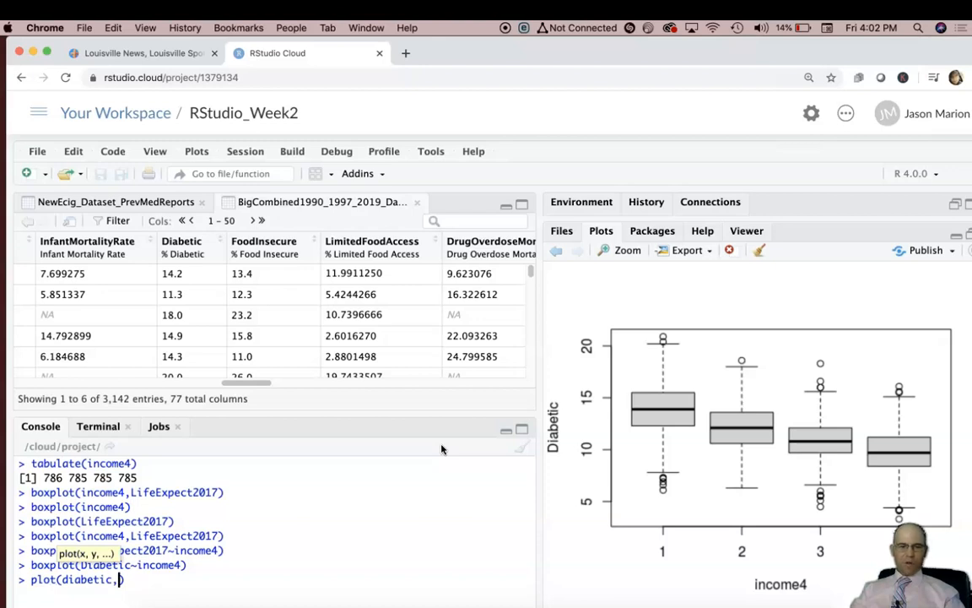
type("house")
key("Tab")
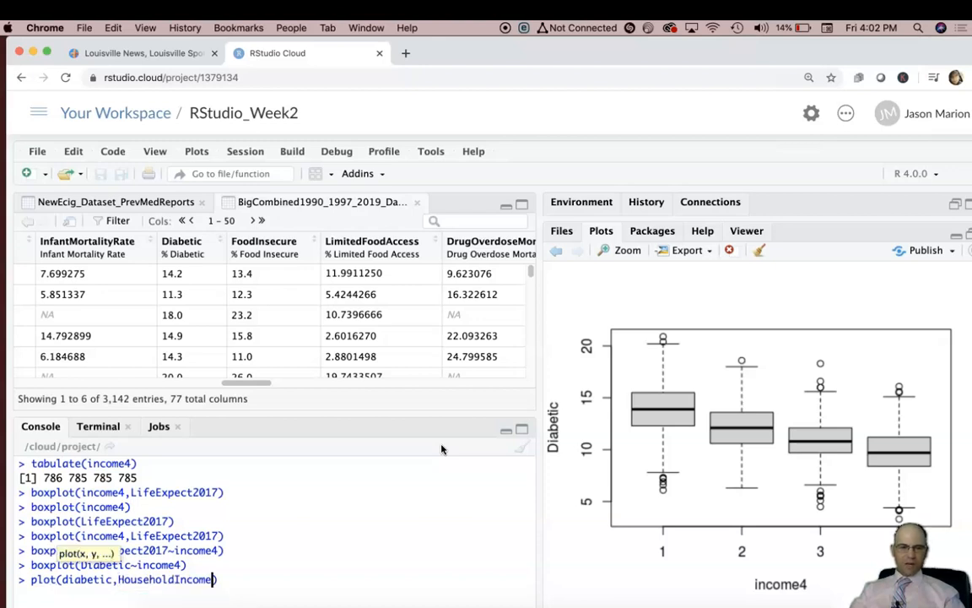
key("Return")
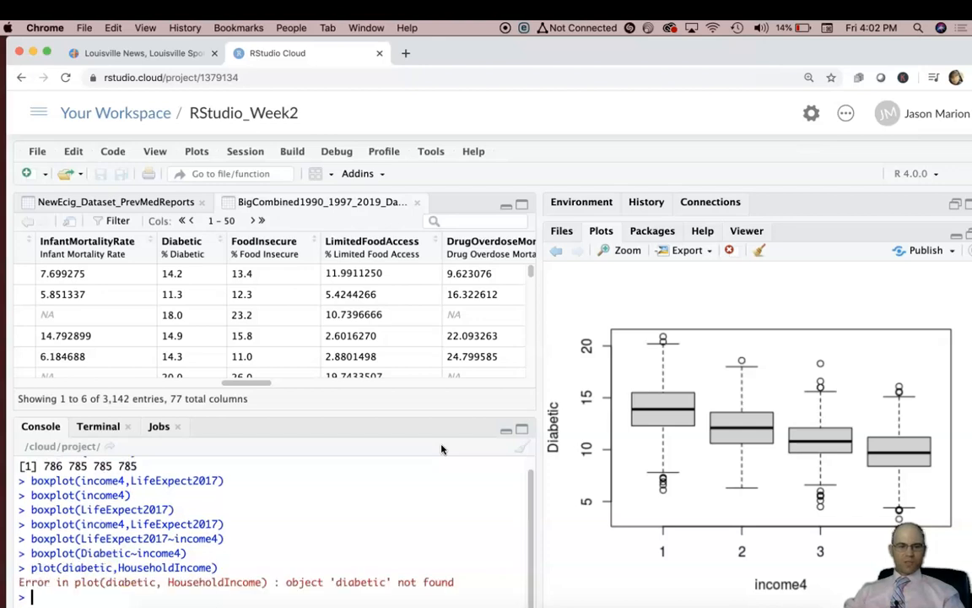
- Correct the variable name in the recalled scatter plot command and run plot(Diabetic,HouseholdIncome)
key("Up")
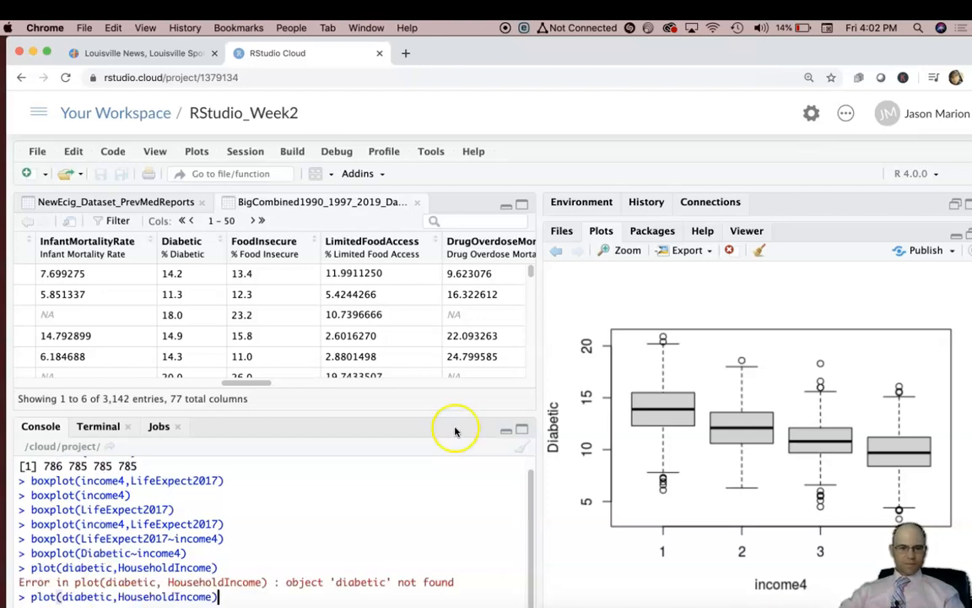
left_click_drag(112, 596, 69, 598)
type("Diab")
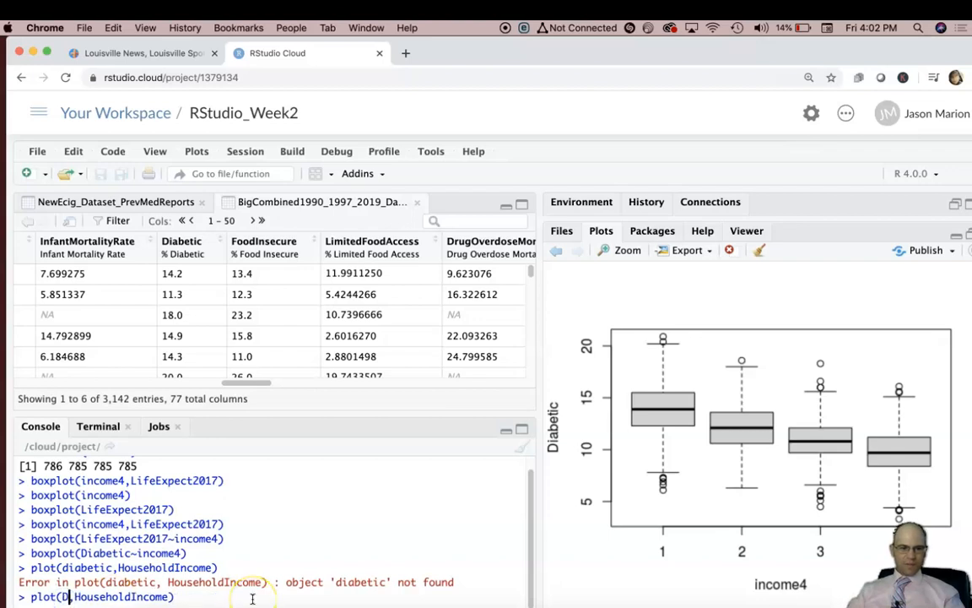
type("etic")
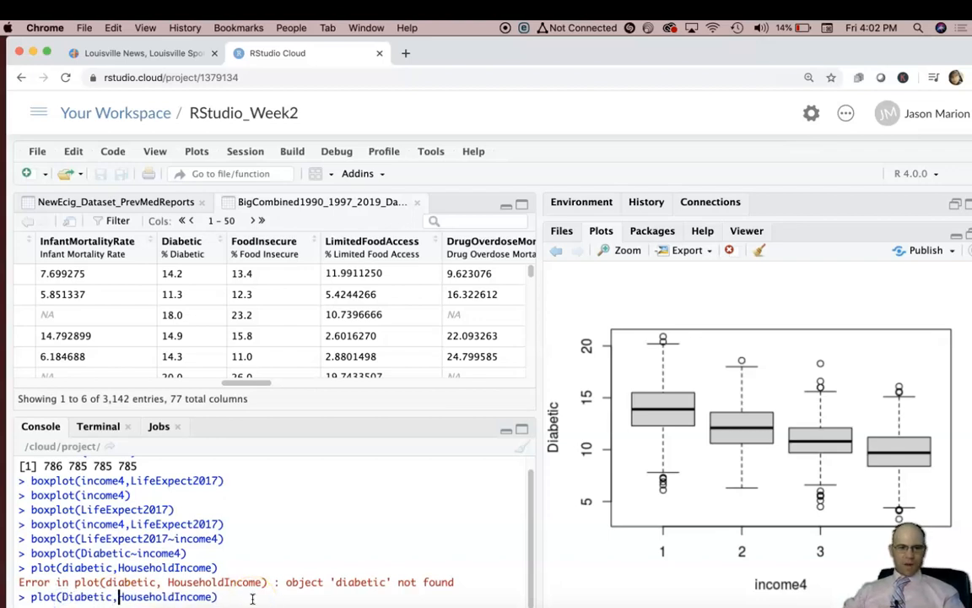
key("Return")
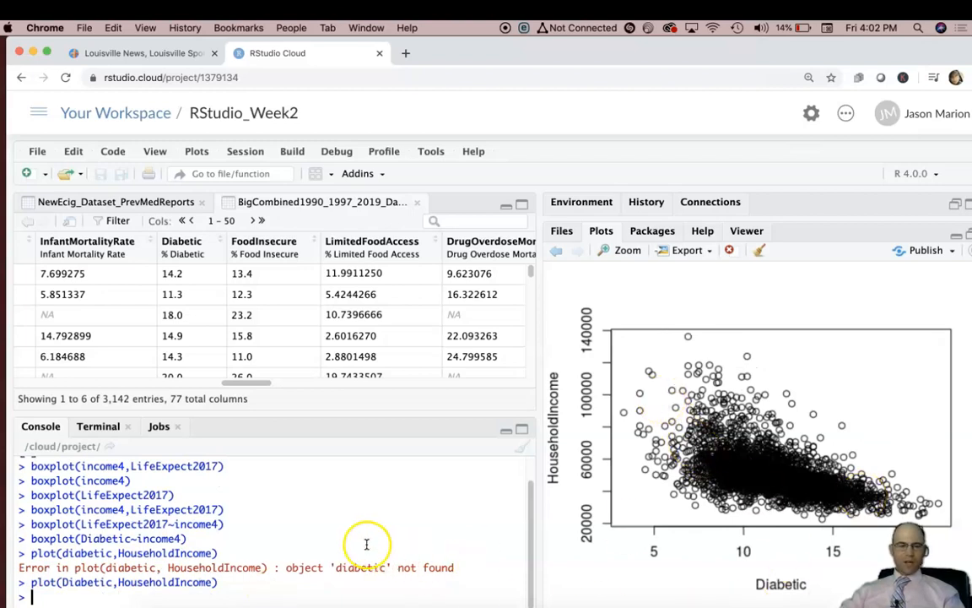
- Clear the earlier commands and output from the console
key("Up")
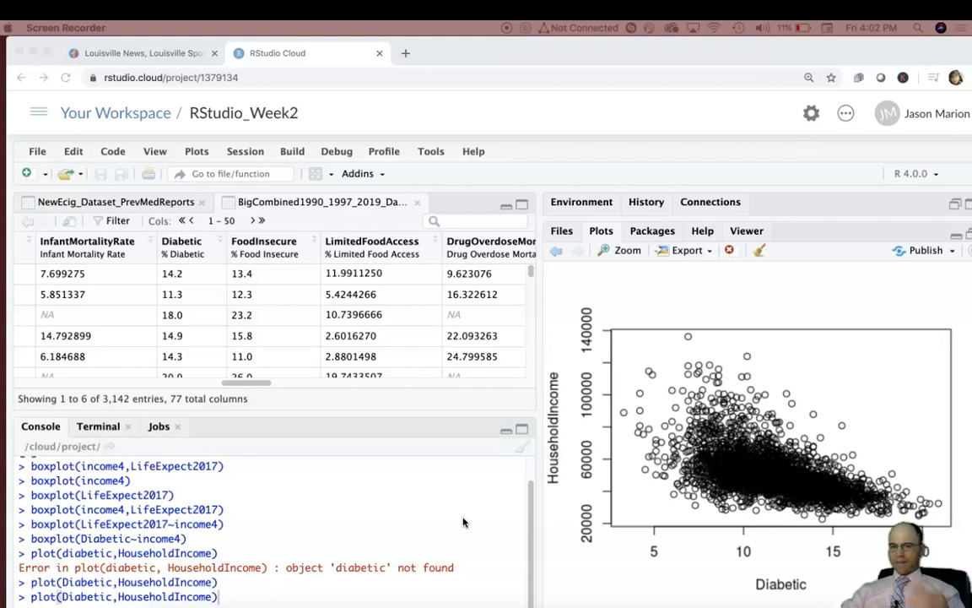
left_click(520, 450)
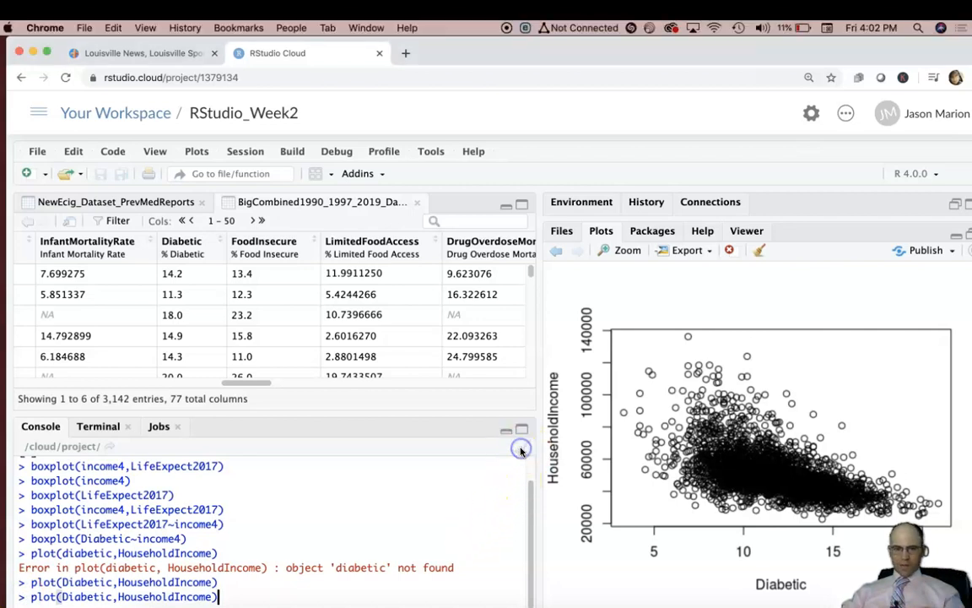
key("ctrl+l")
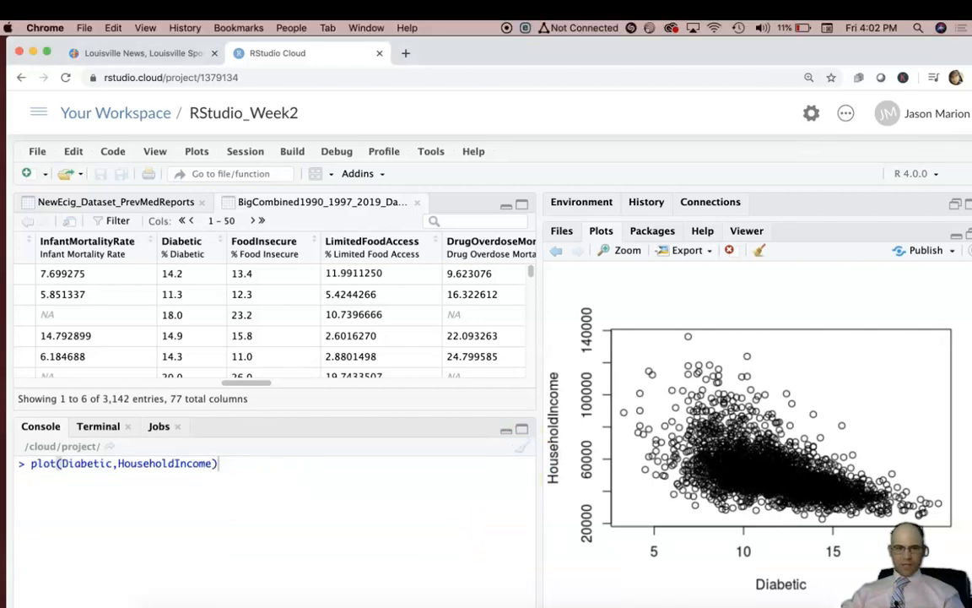
- Replace the pending command with the earlier boxplot(LifeExpect2017~income4) from the console history and run it
triple_click(53, 464)
type("plot(diabetic,HouseholdIncome)")
key("Up")
key("Up")
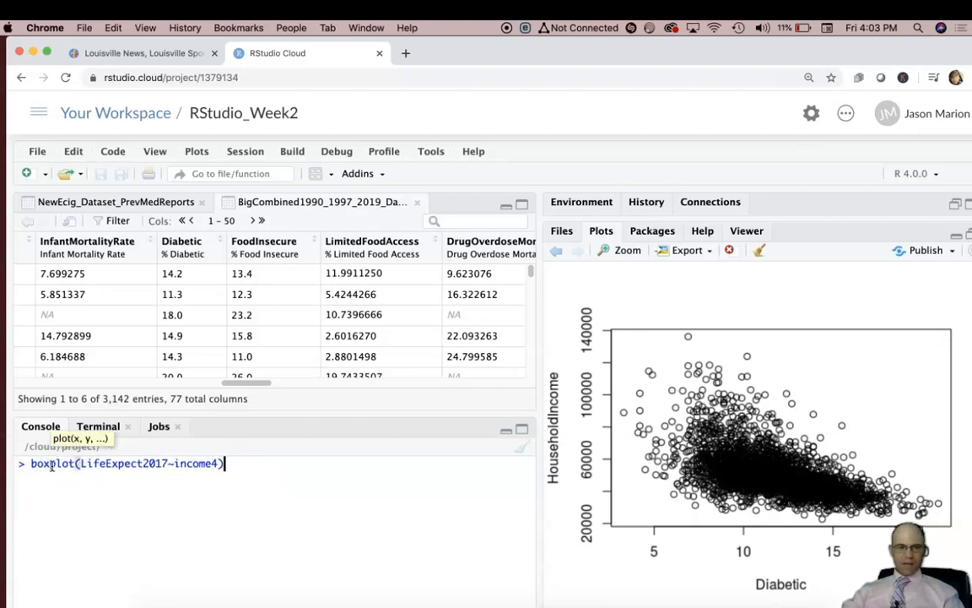
key("Return")
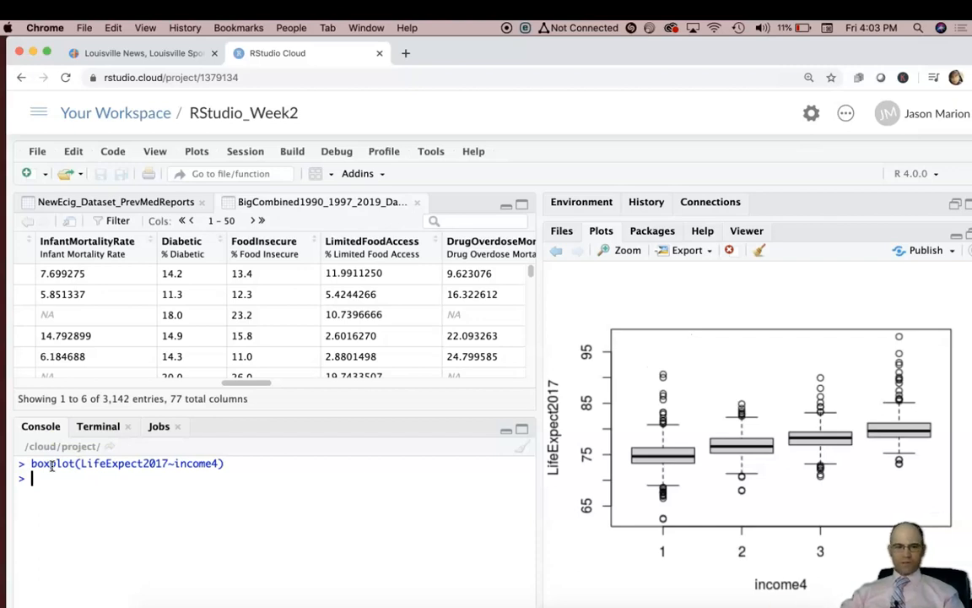
- Recall the boxplot(LifeExpect2017~income4) command and add a main = argument after income4, leaving the parenthesis open
key("Up")
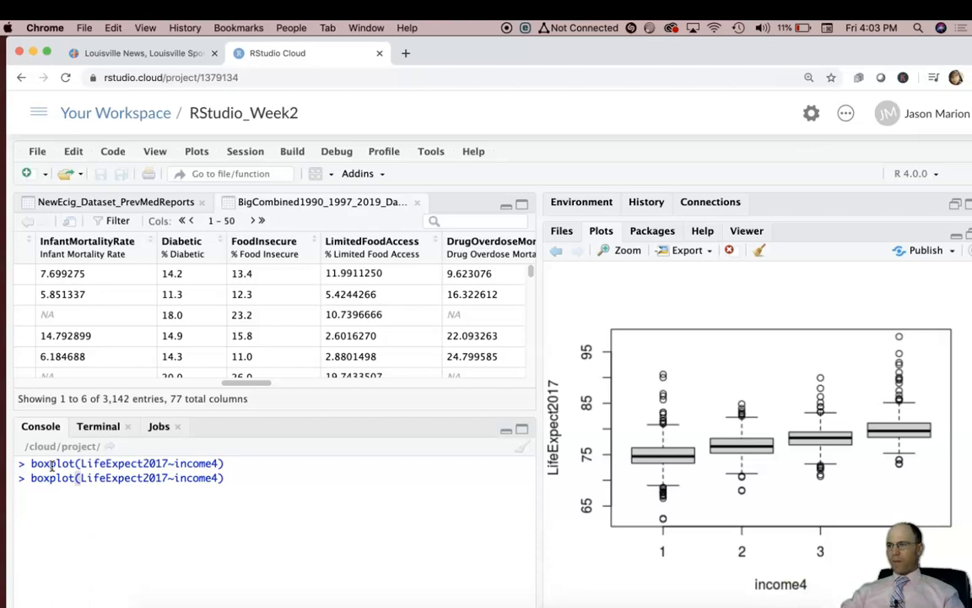
key("Left")
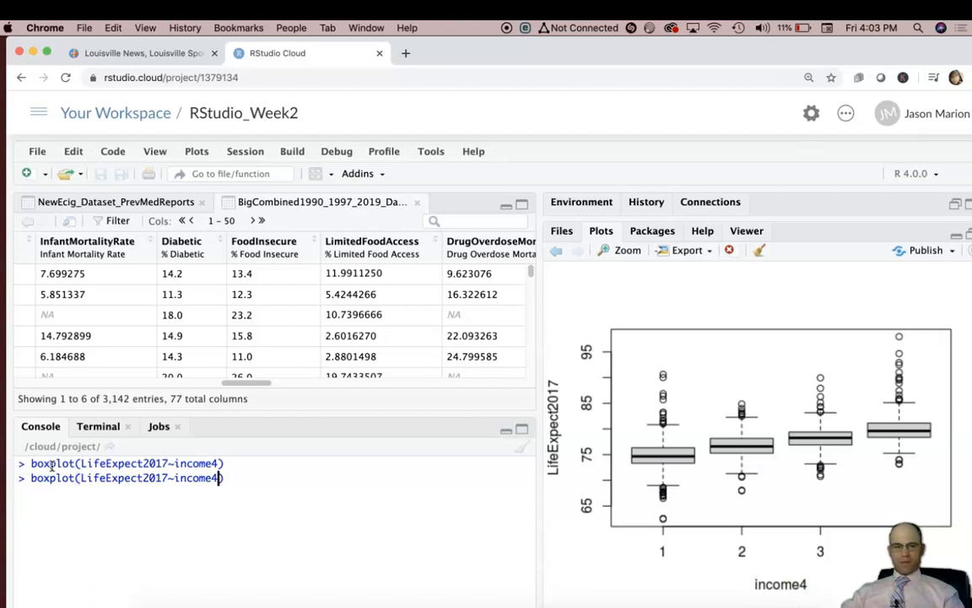
key("Delete")
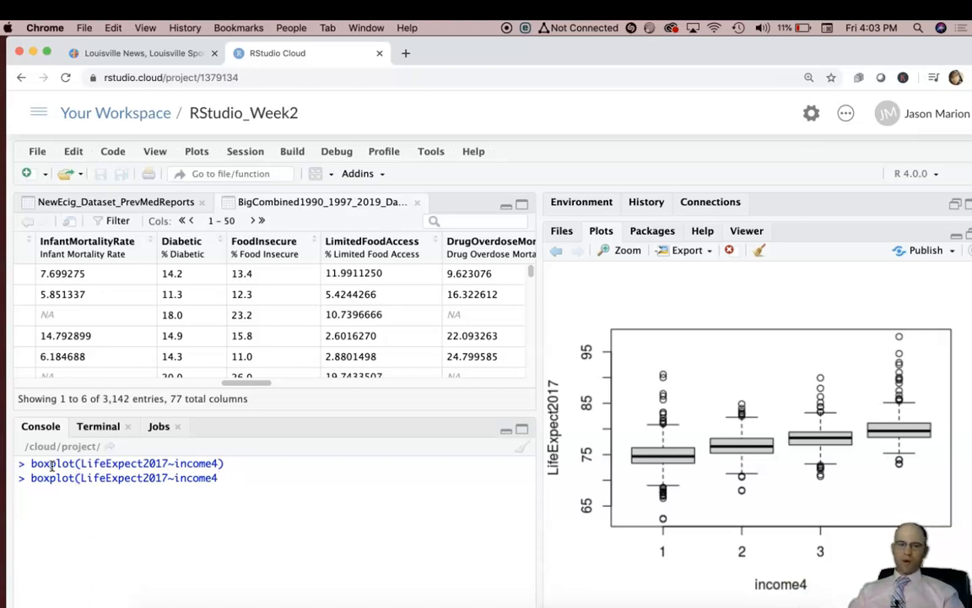
type(", m")
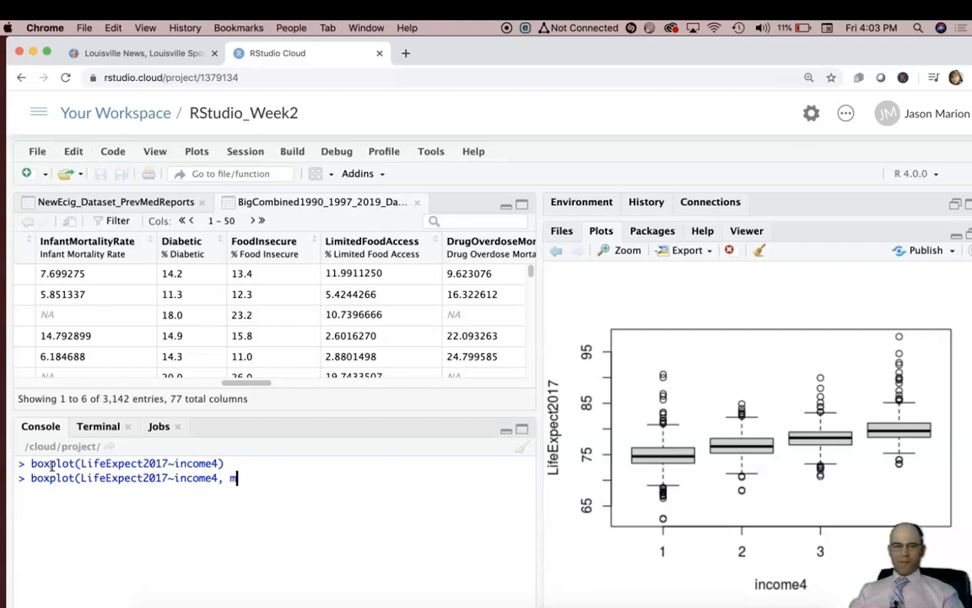
type("ain")
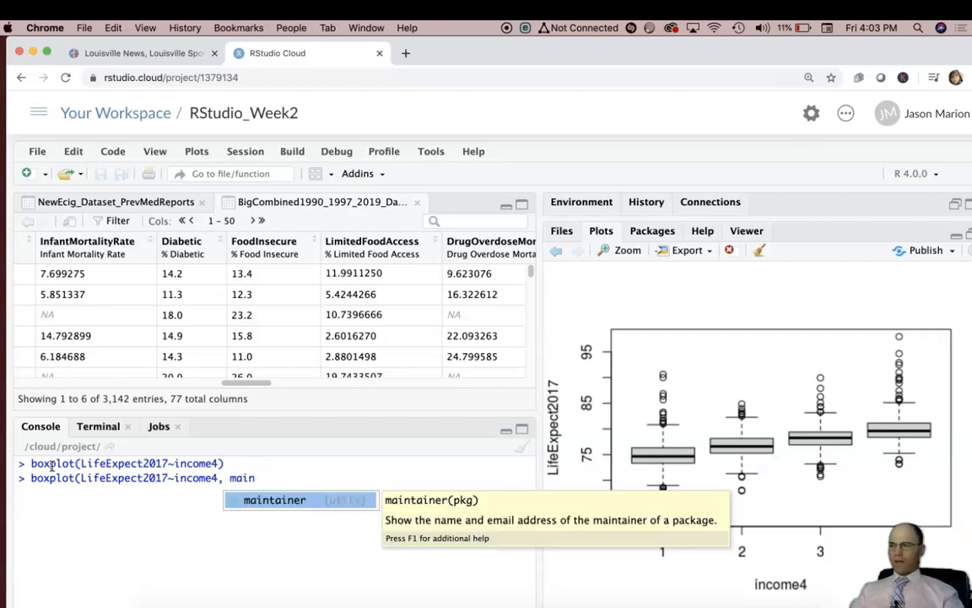
type(" _")
key("BackSpace")
key("BackSpace")
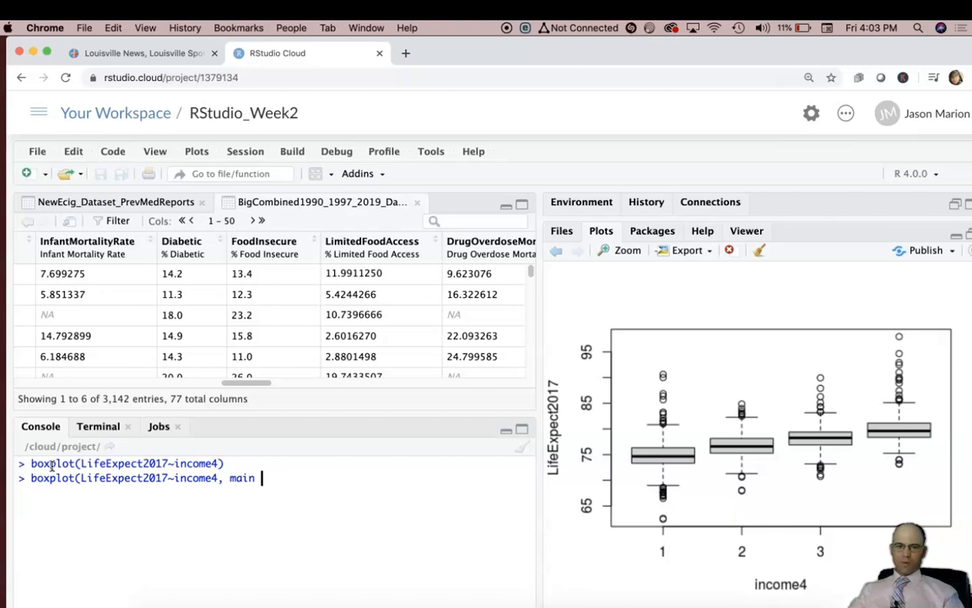
type("= ")
- Enter "Life Expectancies in 2017 by U.S. Income Categories" as the boxplot's main title, followed by a comma
type("\"")
type("Life Expectan")
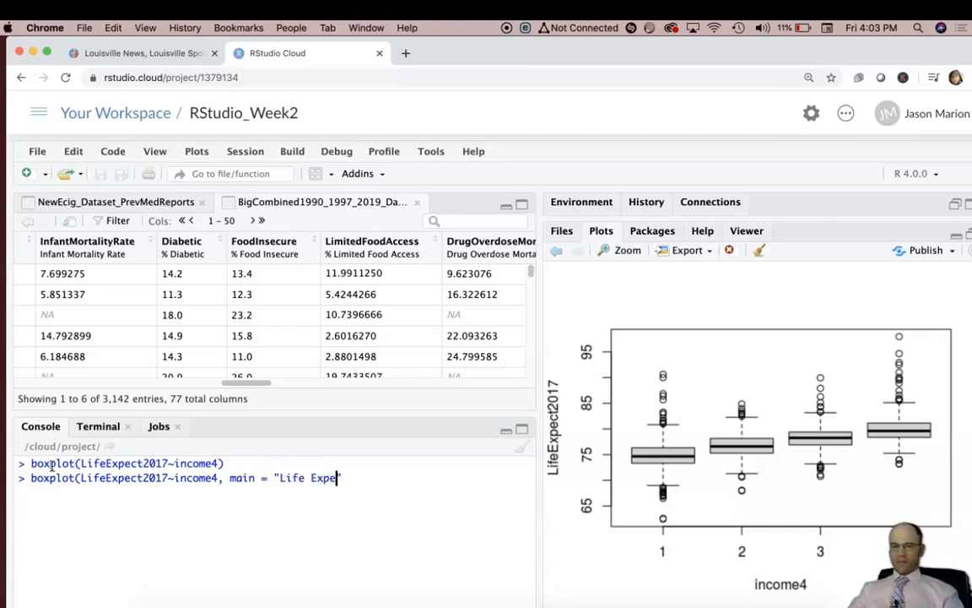
type("cie")
key("BackSpace")
key("BackSpace")
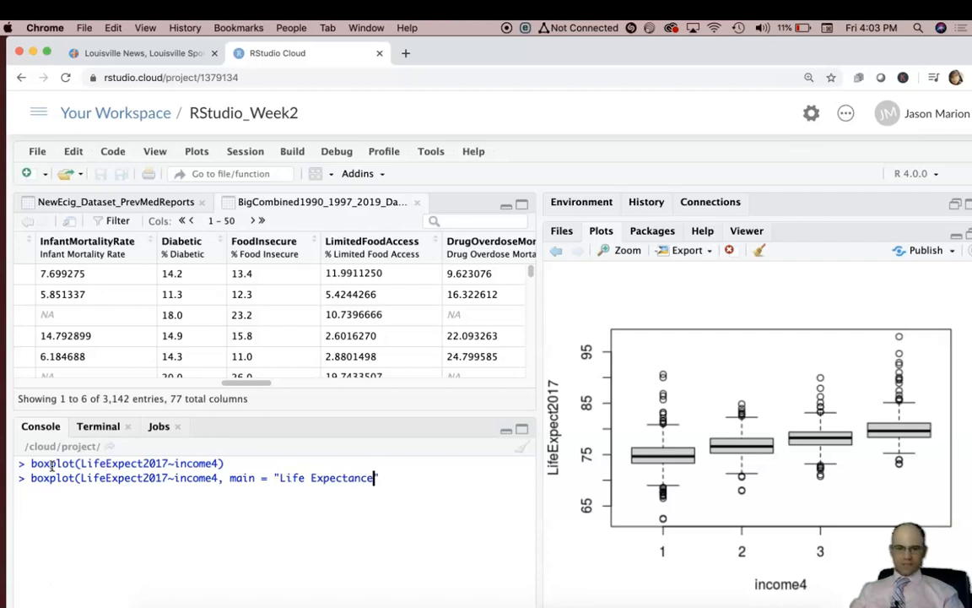
type("ies in 201")
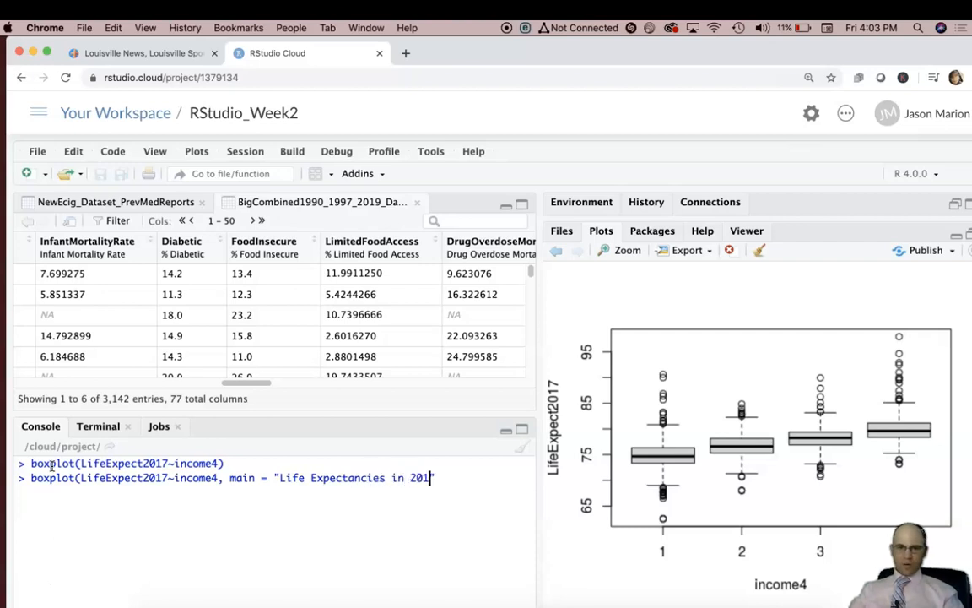
type("7 by ")
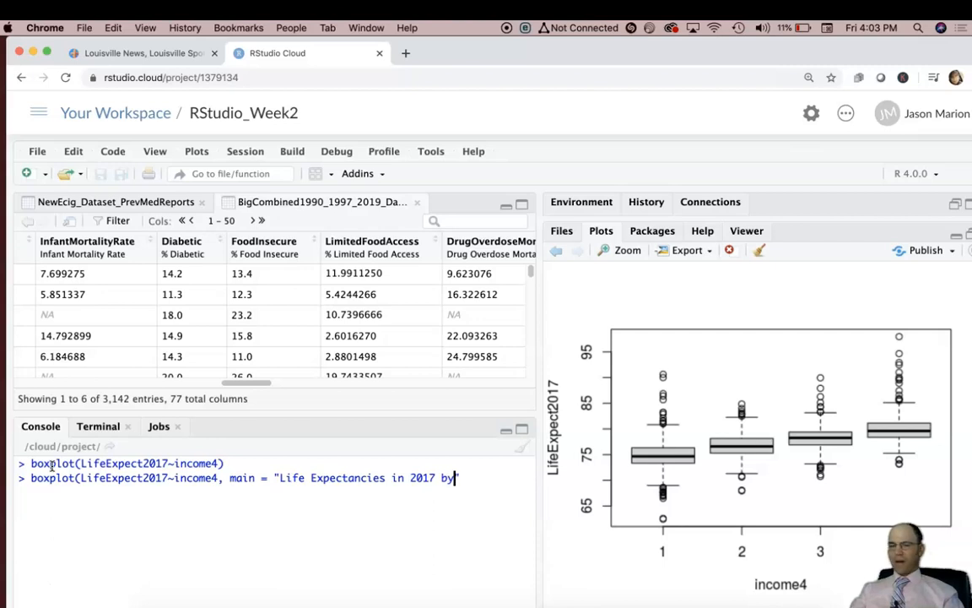
type("U.S. Income Co")
type("tegories")
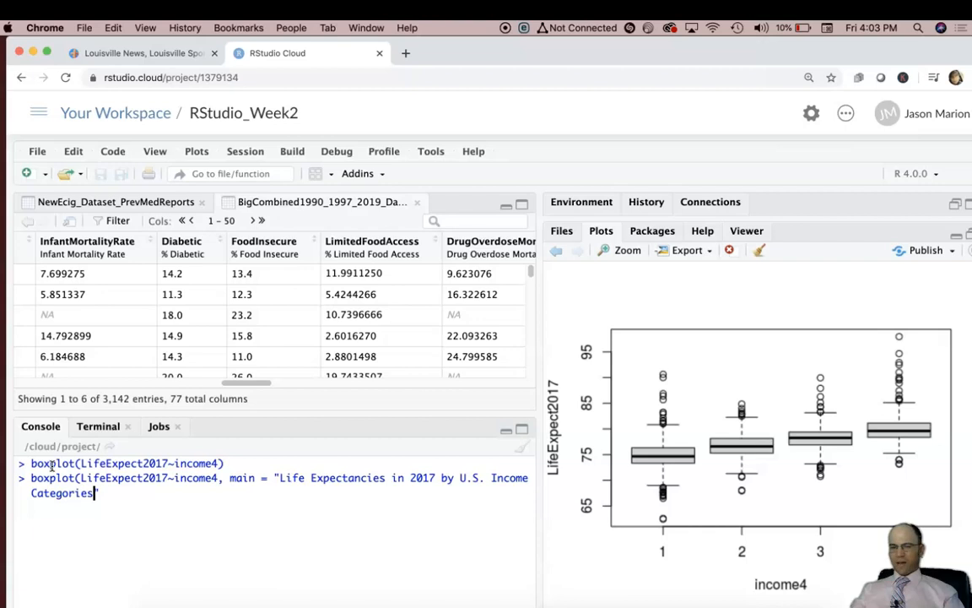
type("\",")
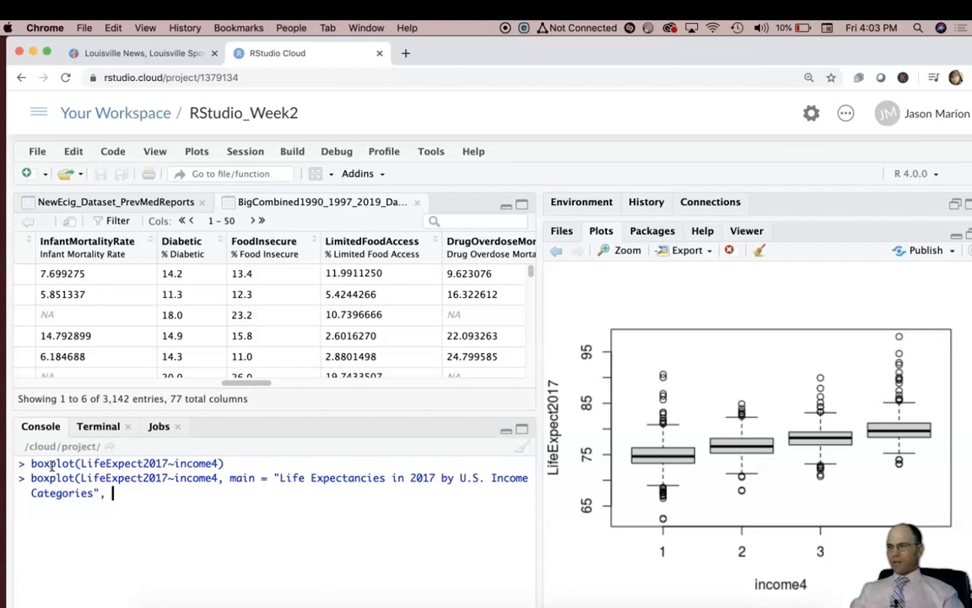
- Add an xlab argument to the boxplot command with the label "U.S. Income Quartiles"
type("xlab")
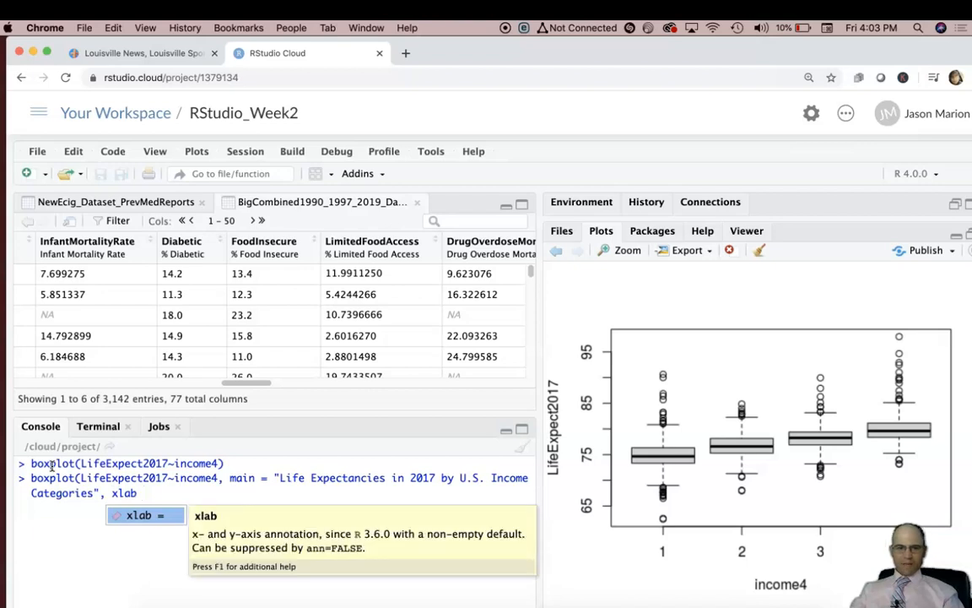
key("Tab")
type("\"")
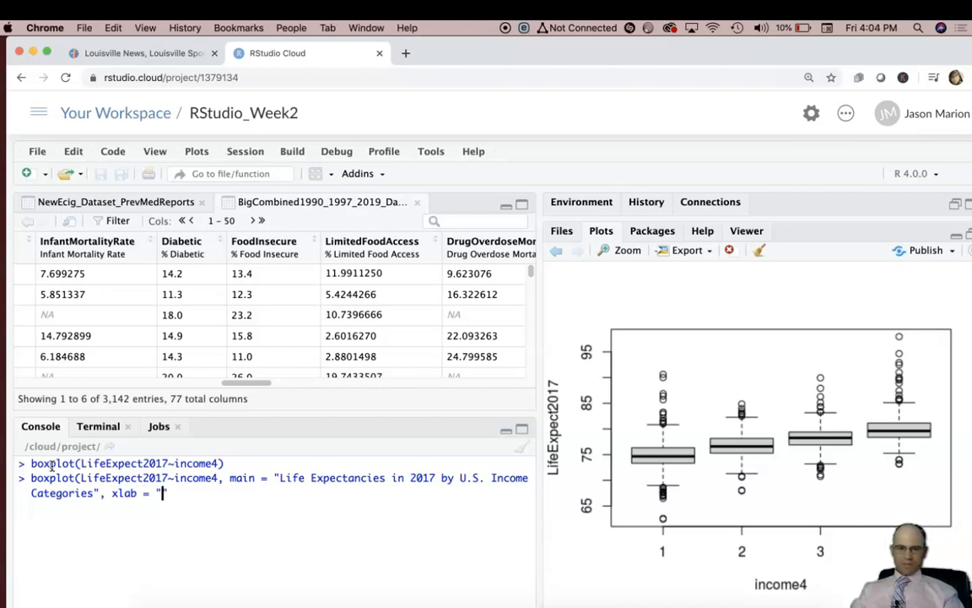
type("U.S.")
type(" Income Quar")
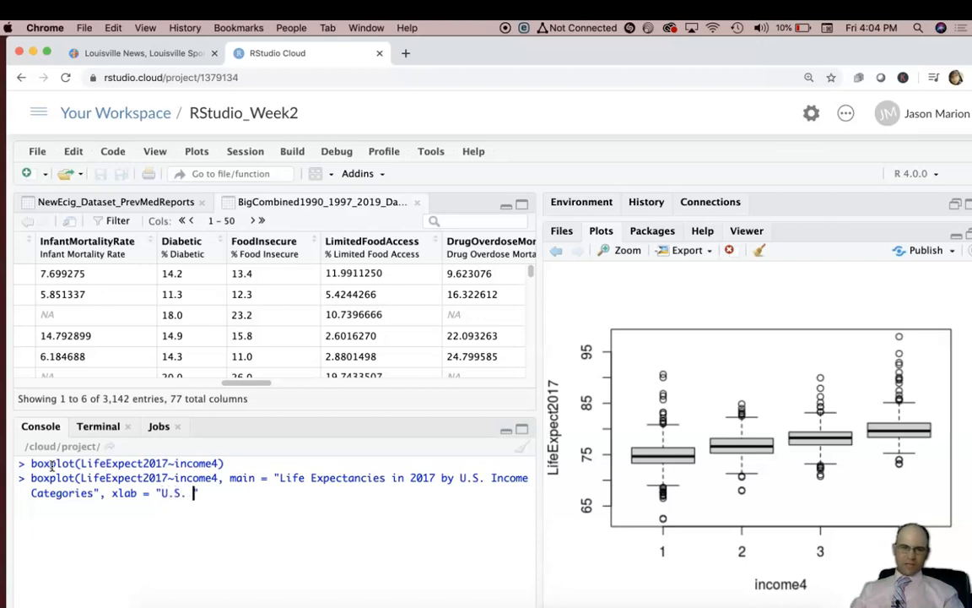
type("tiles")
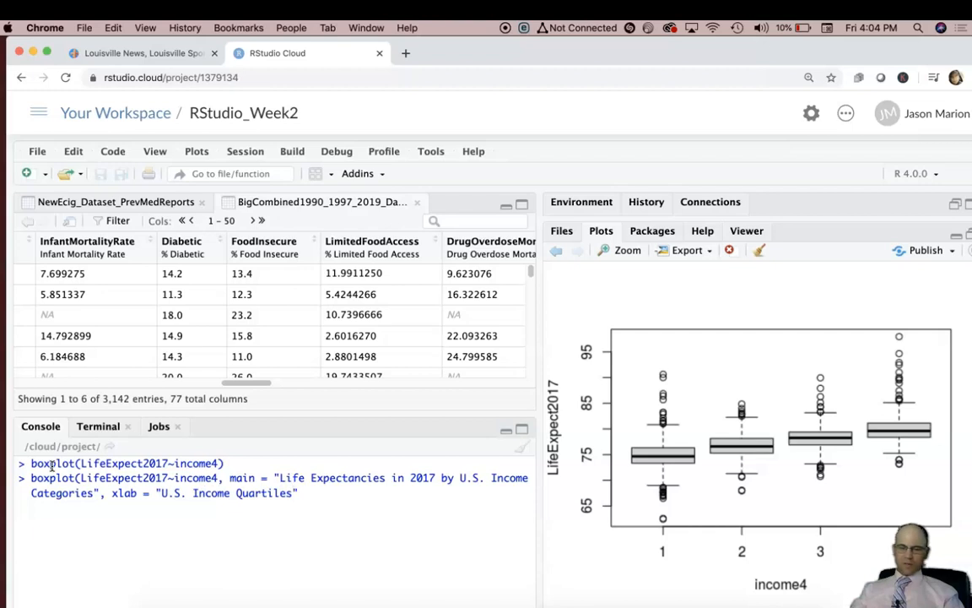
- Append "(Low to High)" to the x-axis label text, inside its quotation marks
type(" (Lowest")
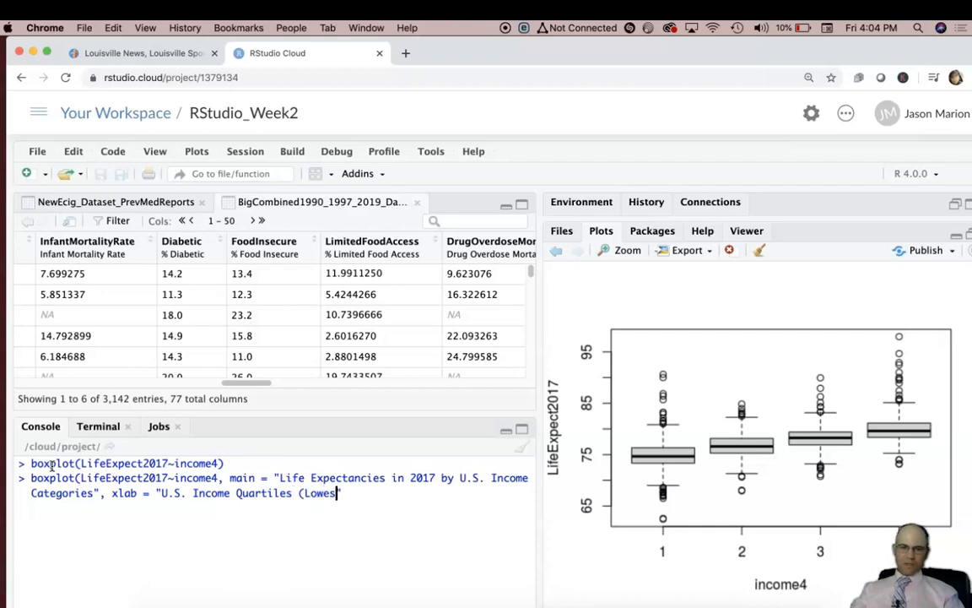
type(",")
type("ot High")
key("BackSpace")
key("BackSpace")
key("BackSpace")
key("BackSpace")
key("BackSpace")
key("BackSpace")
key("BackSpace")
key("BackSpace")
key("BackSpace")
key("BackSpace")
key("BackSpace")
key("BackSpace")
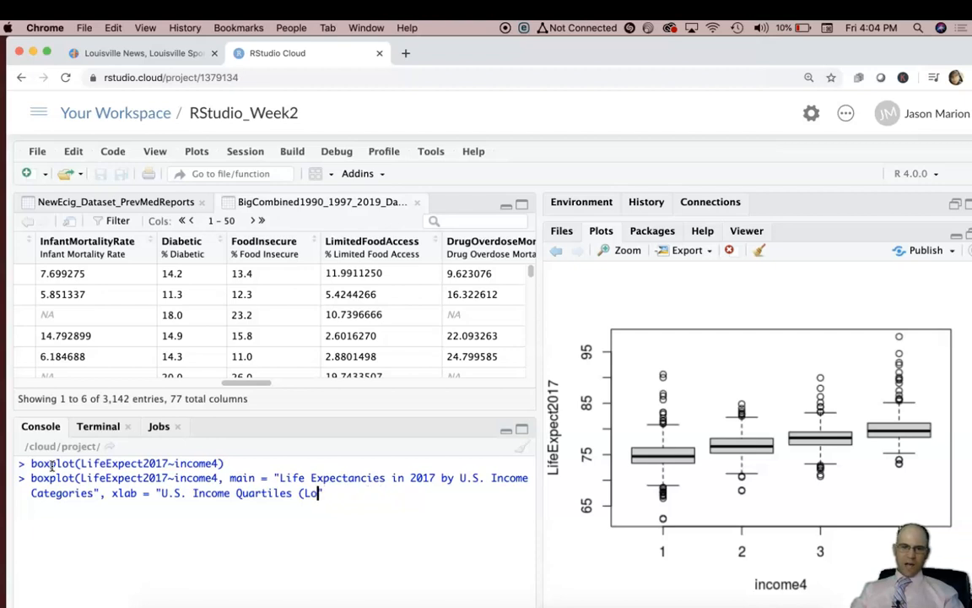
type("w to th")
key("BackSpace")
key("BackSpace")
type("Higher")
key("BackSpace")
key("BackSpace")
type(")")
key("Right")
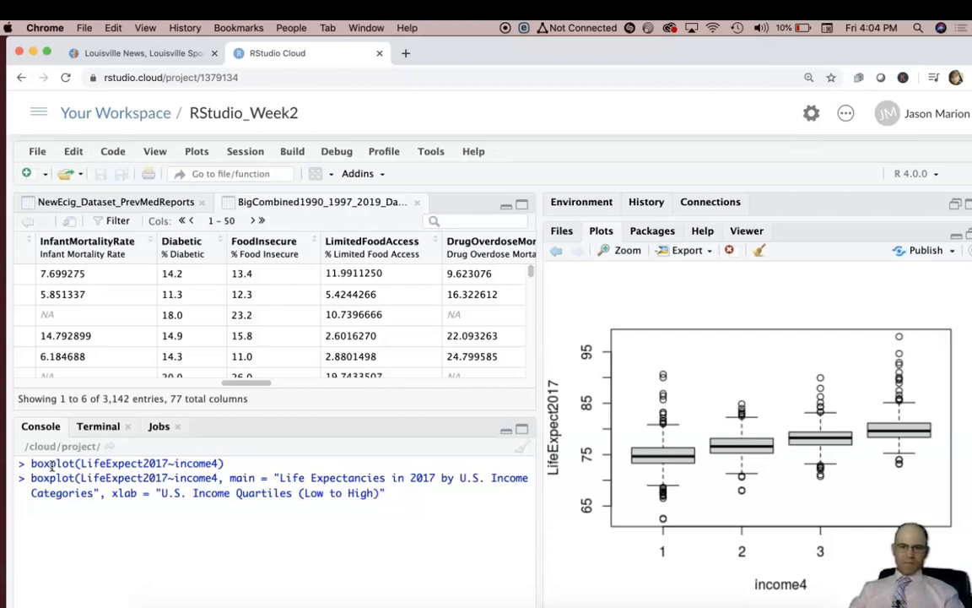
- Add a ylab argument to the boxplot command with the label "Life Expectancy 2017 (years)"
type(", y")
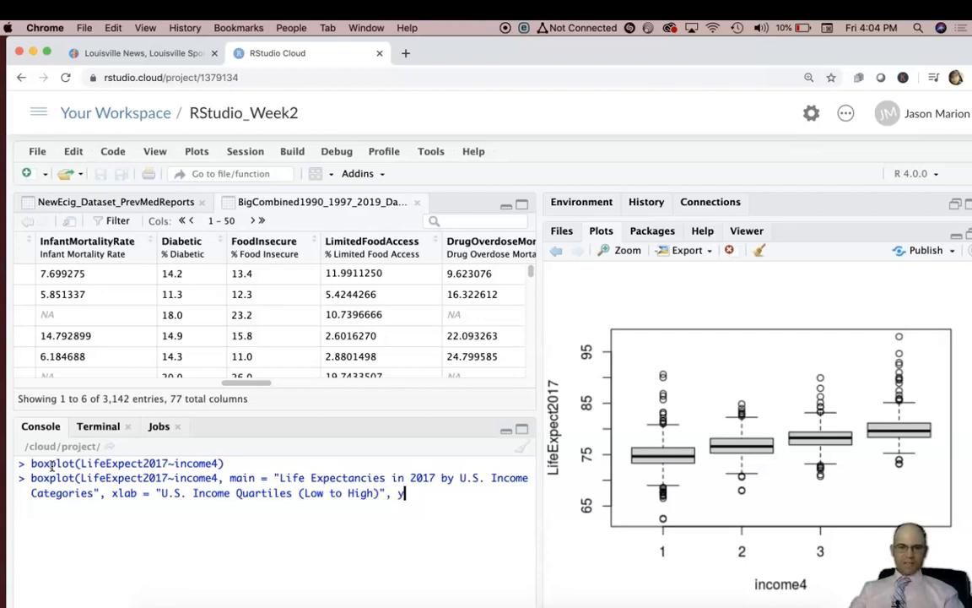
type("lab")
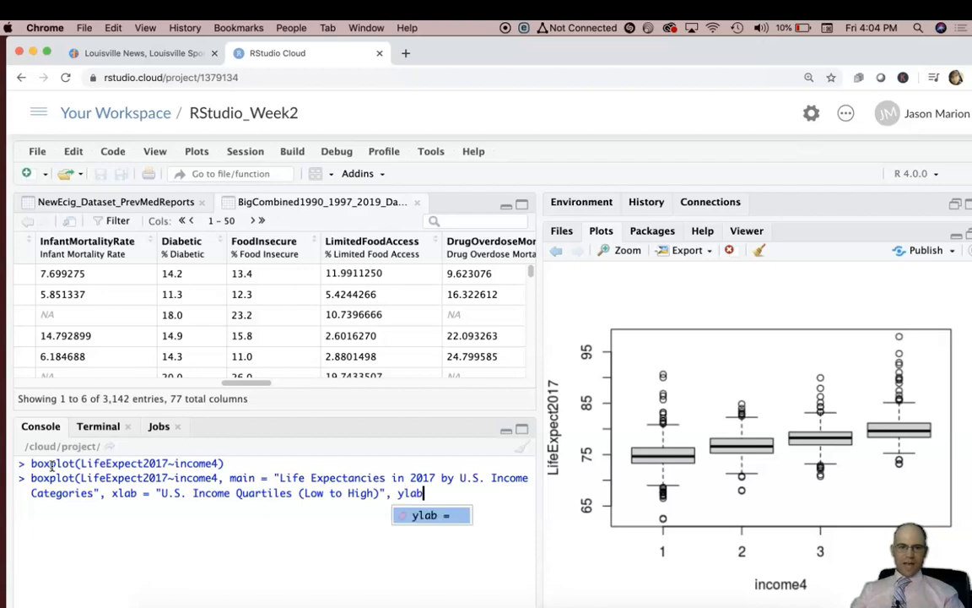
type(" = ")
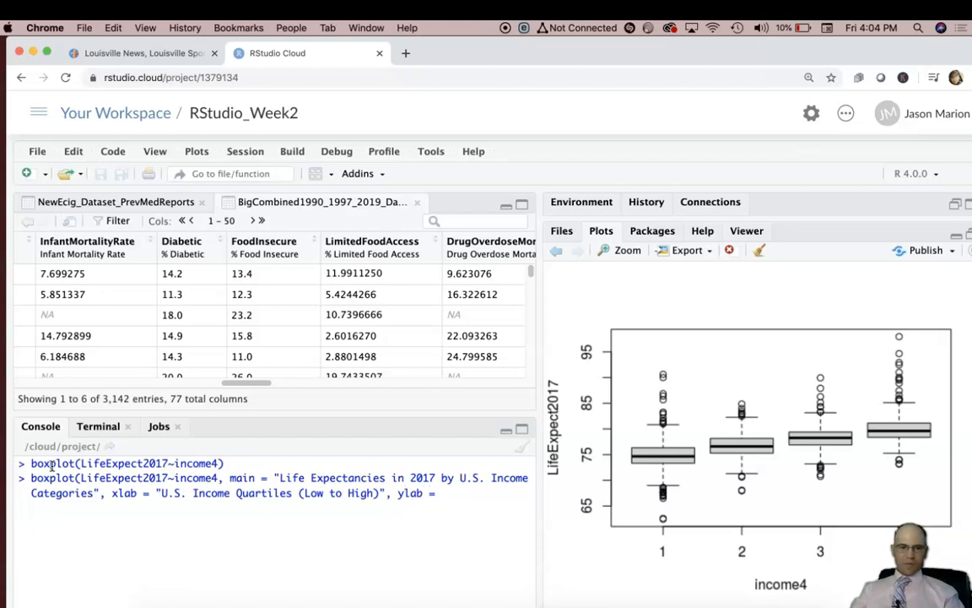
type("\"Life Exe")
key("BackSpace")
type("pectancy 2017 (years)")
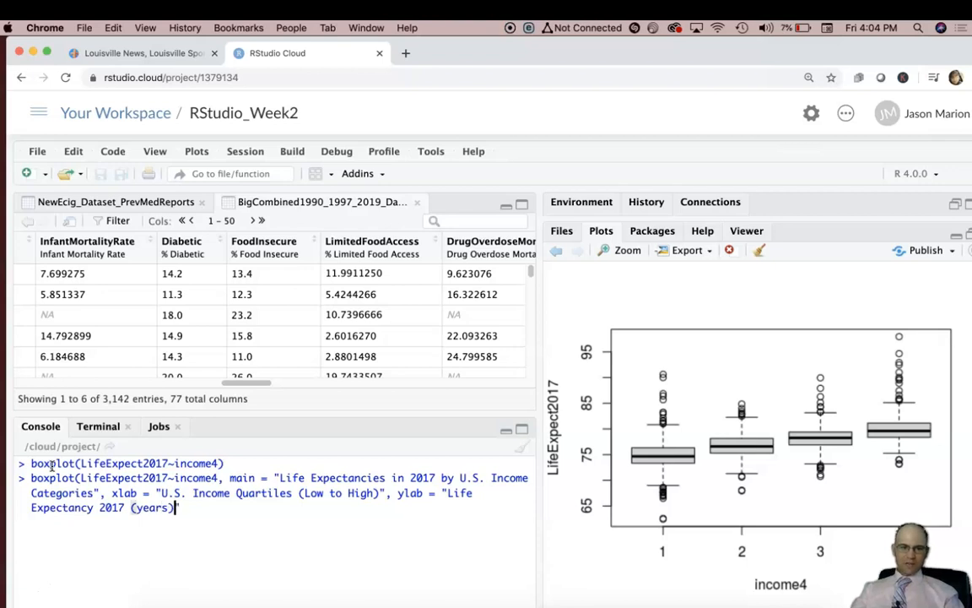
type("\"")
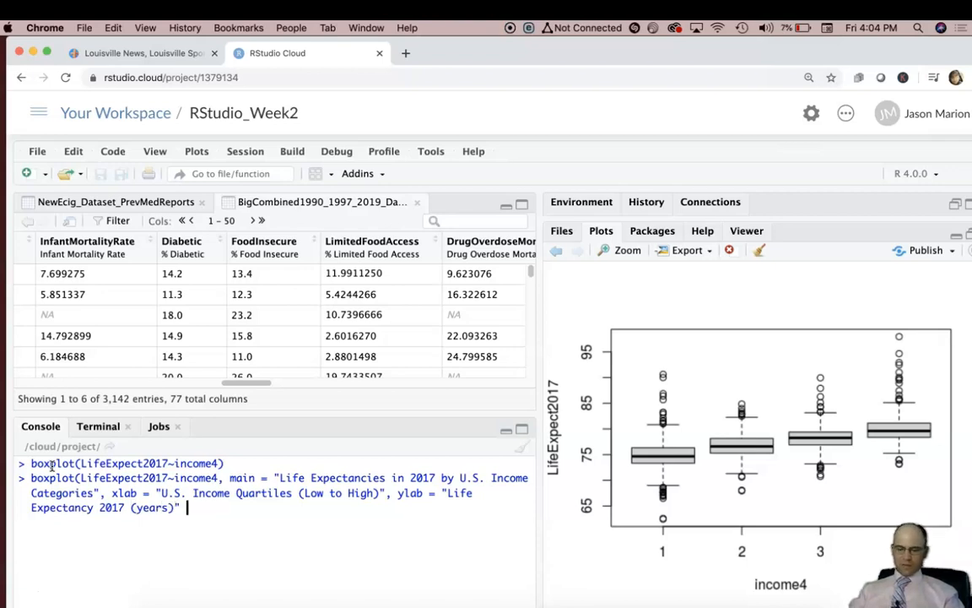
key("BackSpace")
- Begin a col argument after the y-axis label in the boxplot command, with its equals sign
type(",  ")
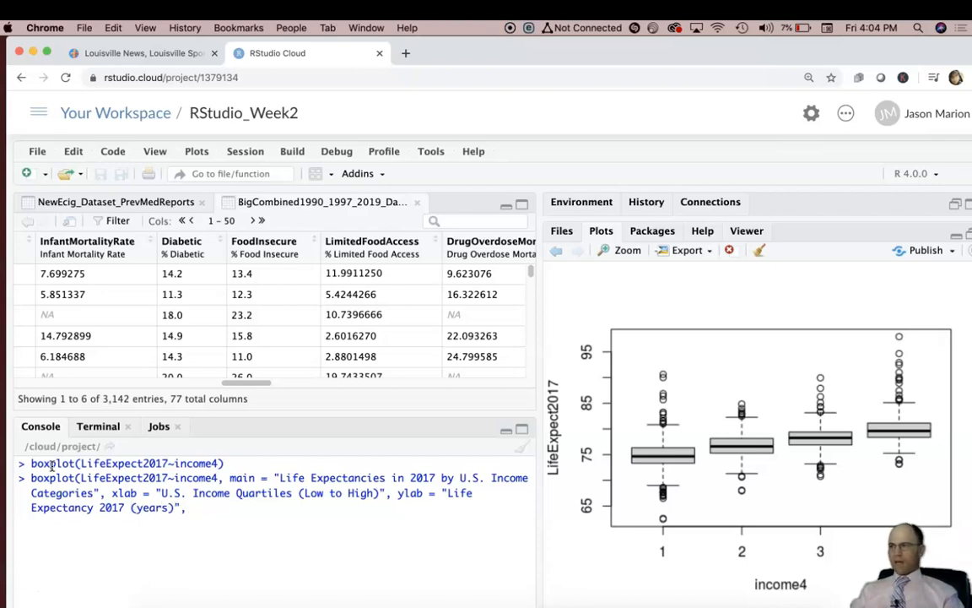
type("col")
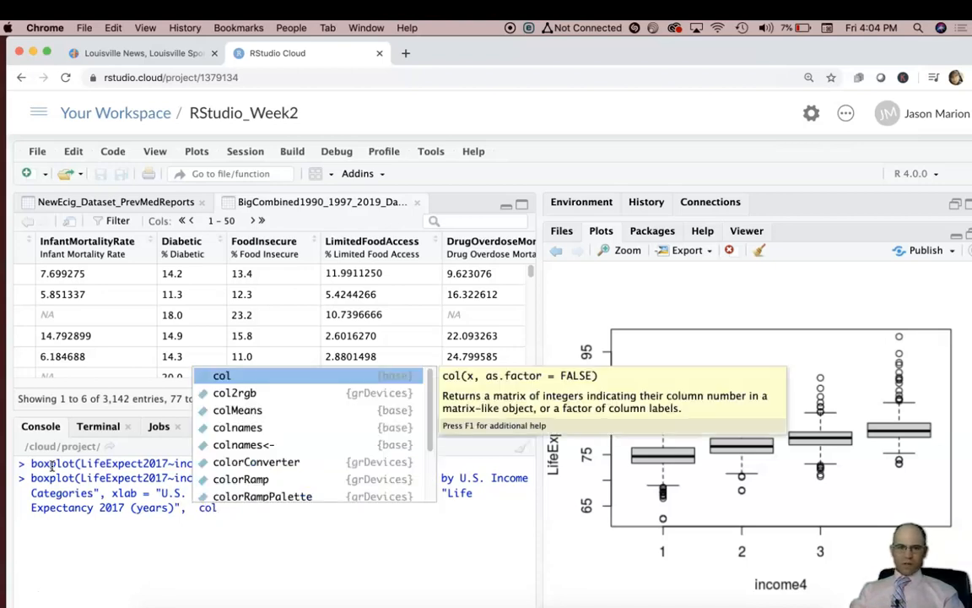
type("or")
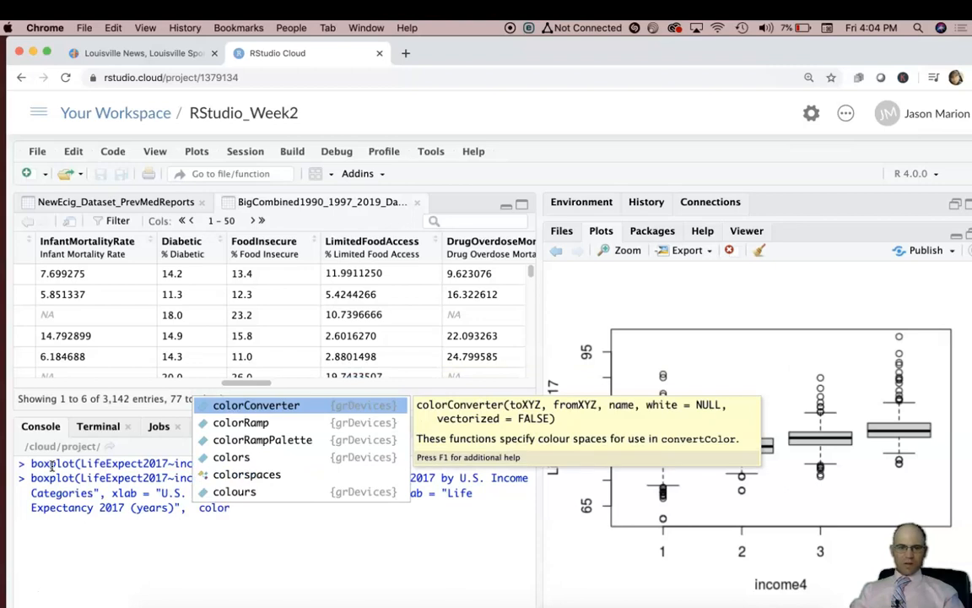
key("BackSpace")
key("BackSpace")
key("BackSpace")
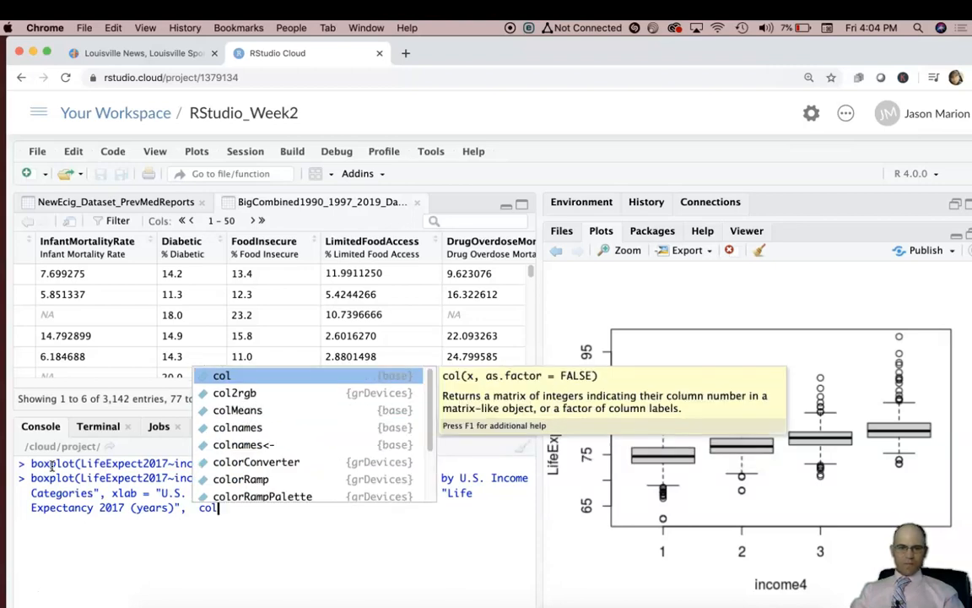
type("l")
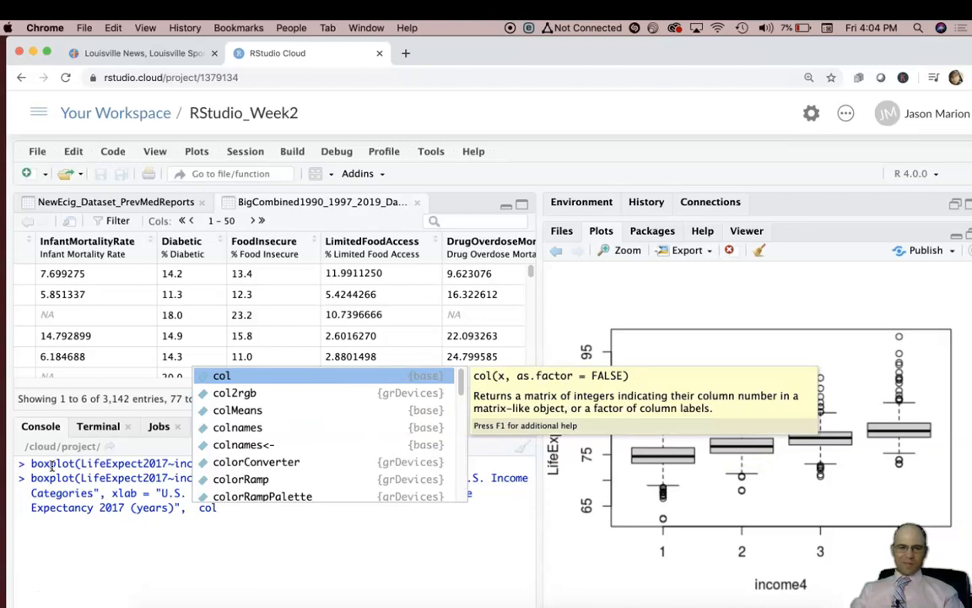
type(" = ")
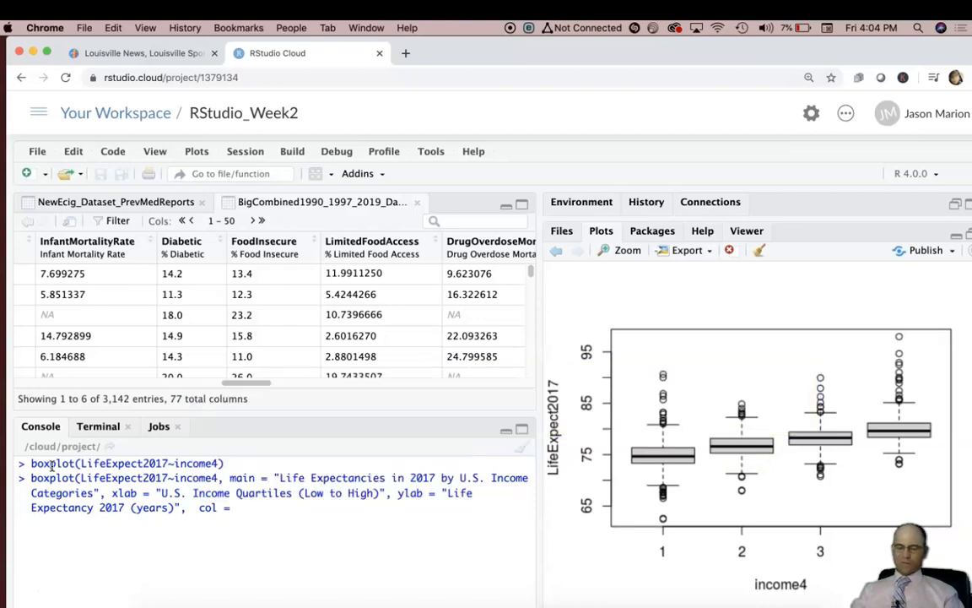
- Enter "Dark Blue" as the boxplot's color value, close the parenthesis and run the command
type("dark")
key("BackSpace")
key("BackSpace")
key("BackSpace")
key("BackSpace")
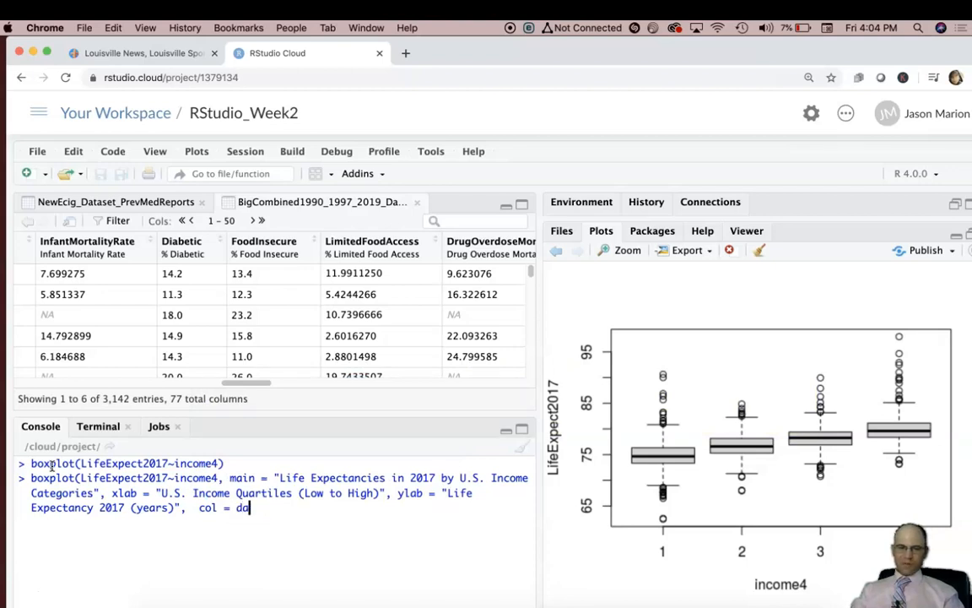
type("\"Dark Blue\"")
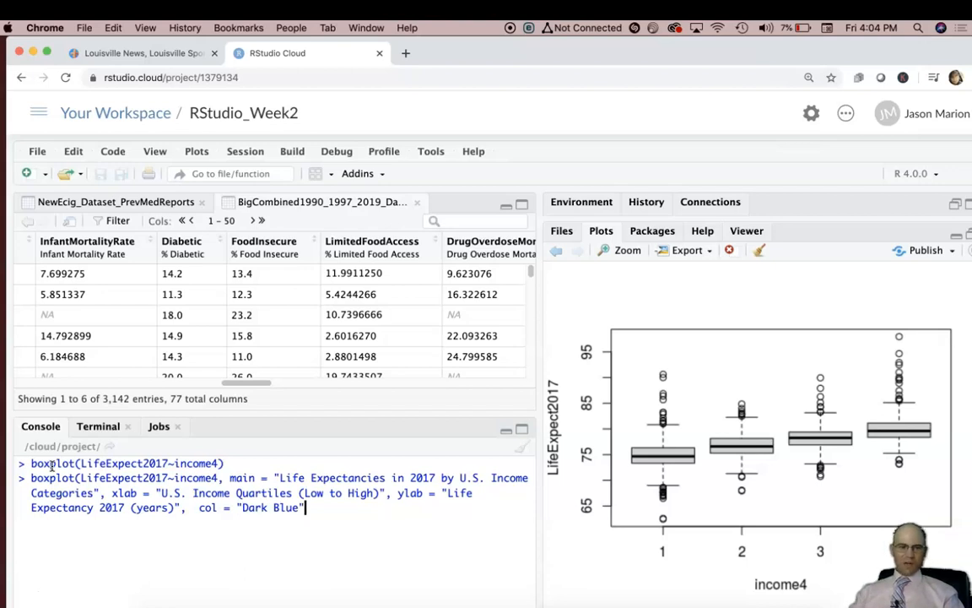
type(")")
key("Return")
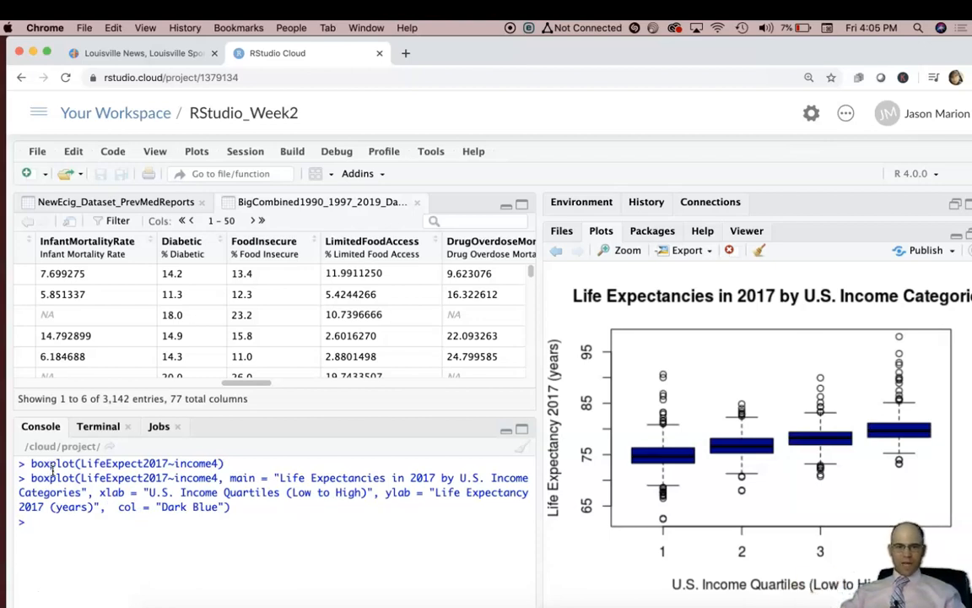
- Recall the last boxplot command at the console prompt
key("Up")
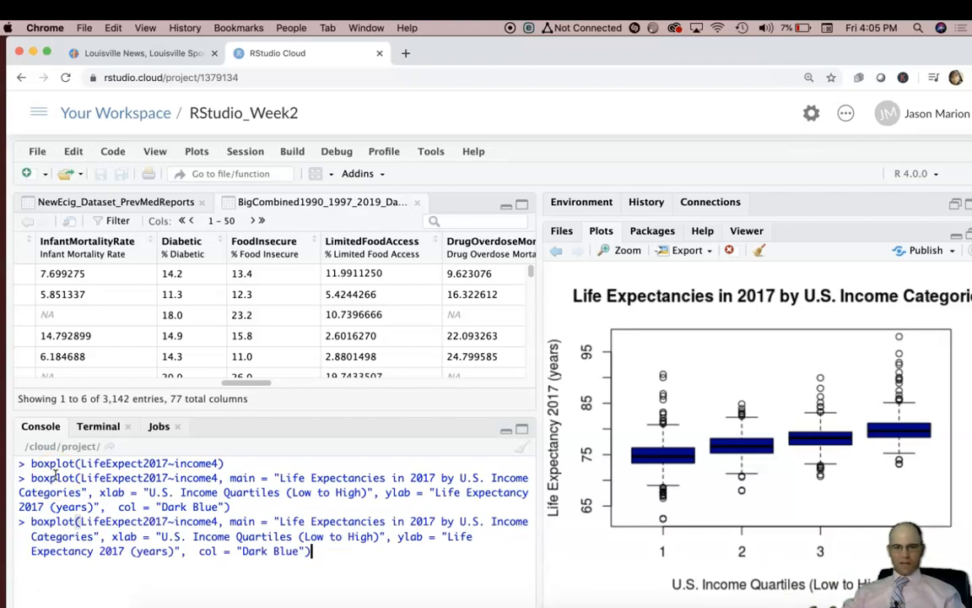